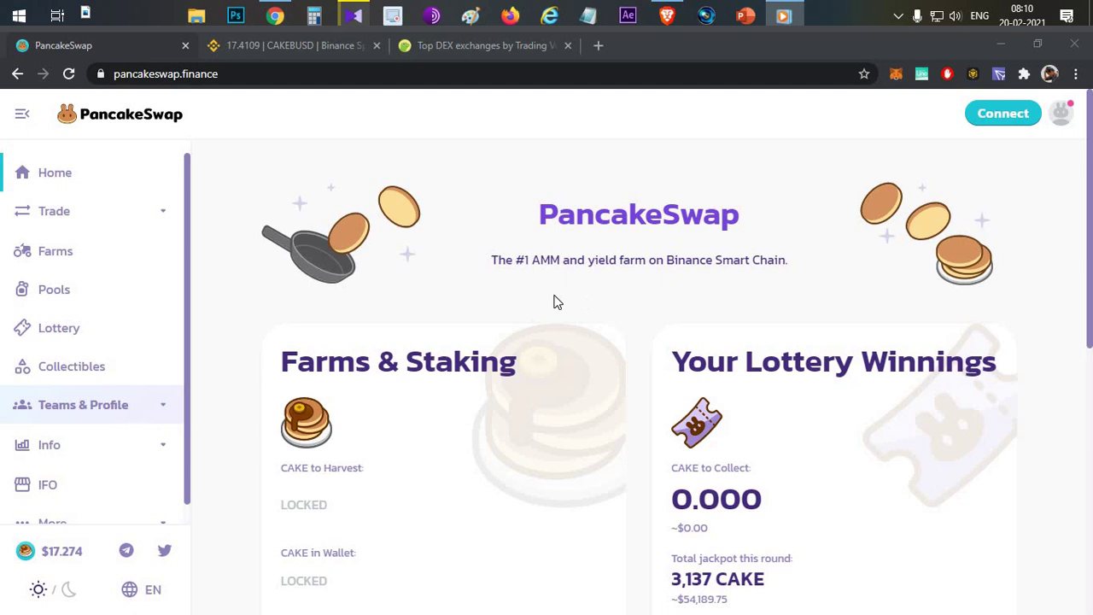
Expand the trading options, switch to the Brave browser to look over the CryptoTelugu channel's YouTube uploads, and return to PancakeSwap.
click(161, 215)
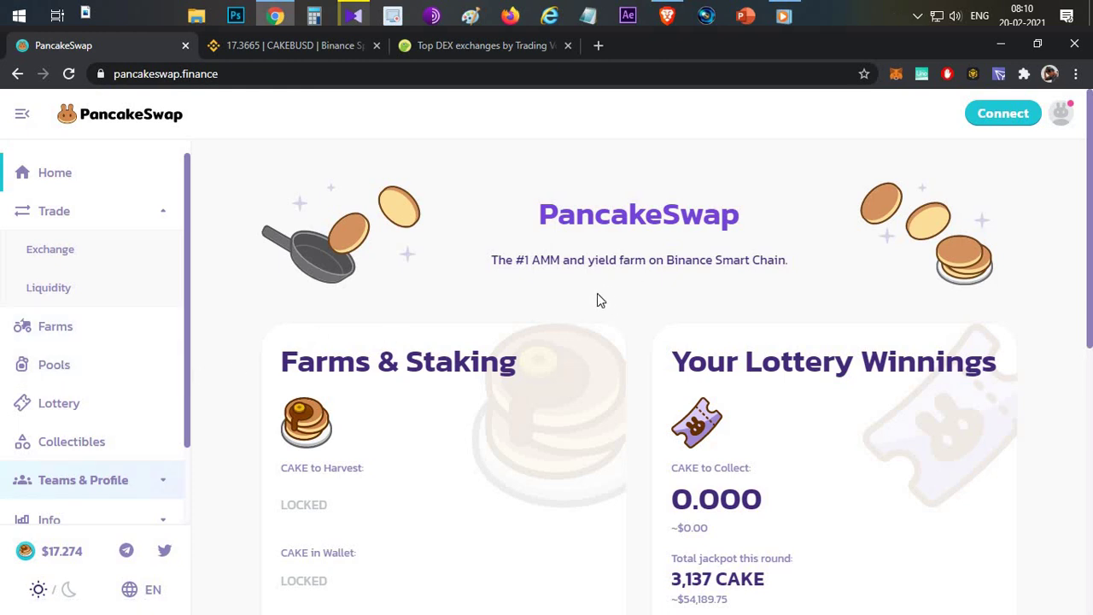
click(667, 15)
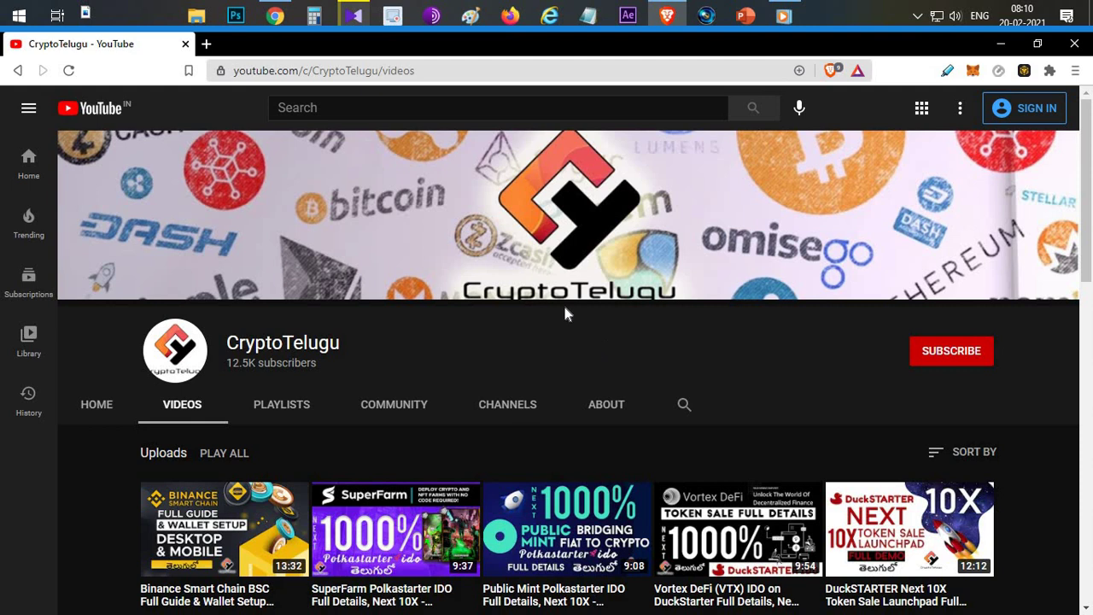
scroll(502, 286, down, 2)
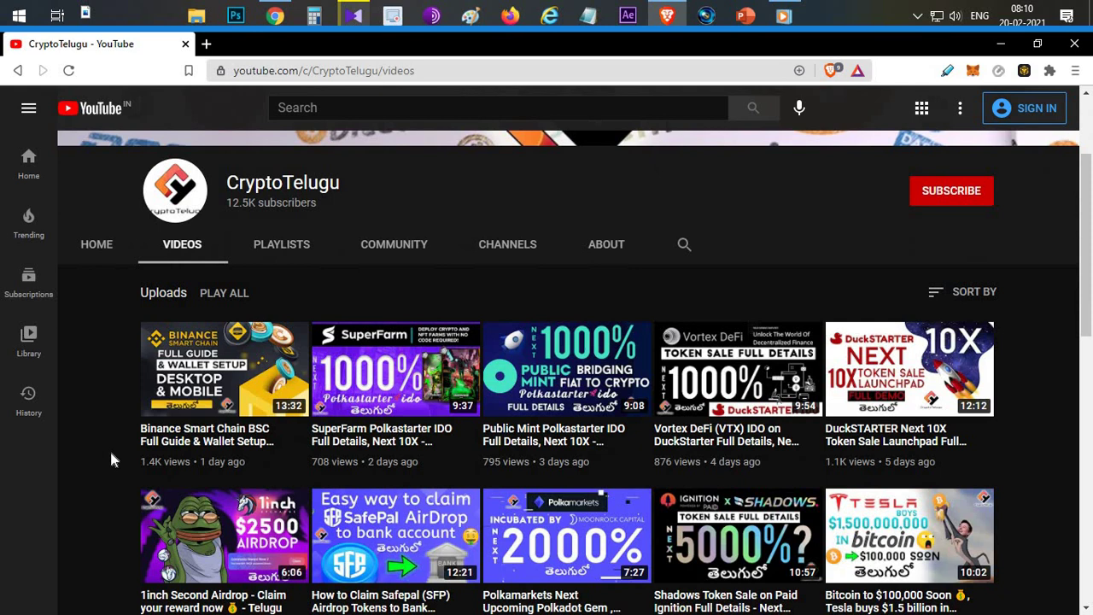
mouse_move(201, 391)
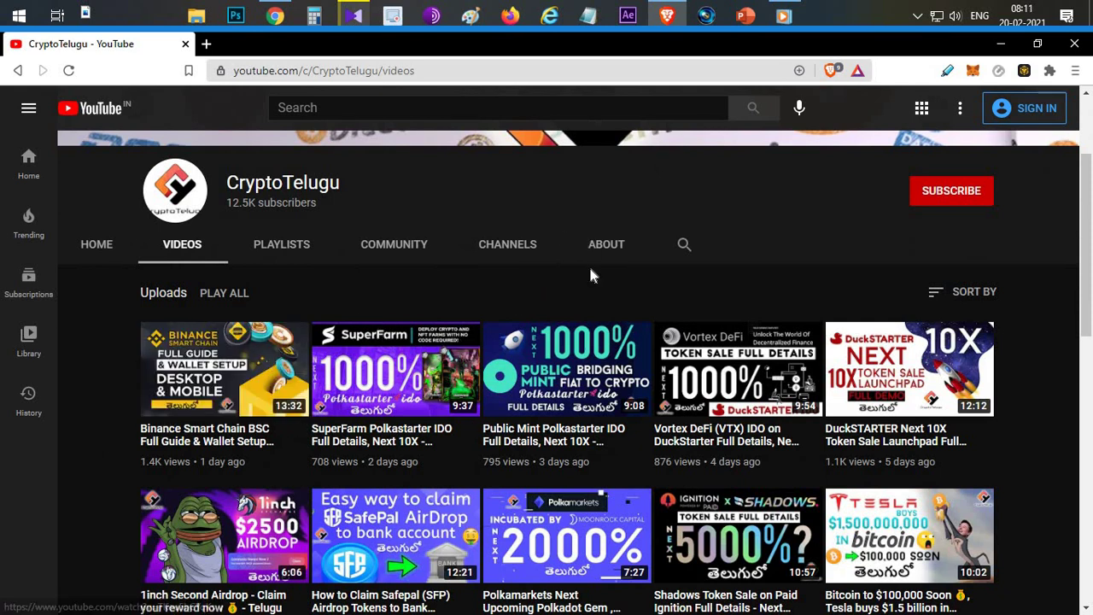
scroll(588, 271, up, 2)
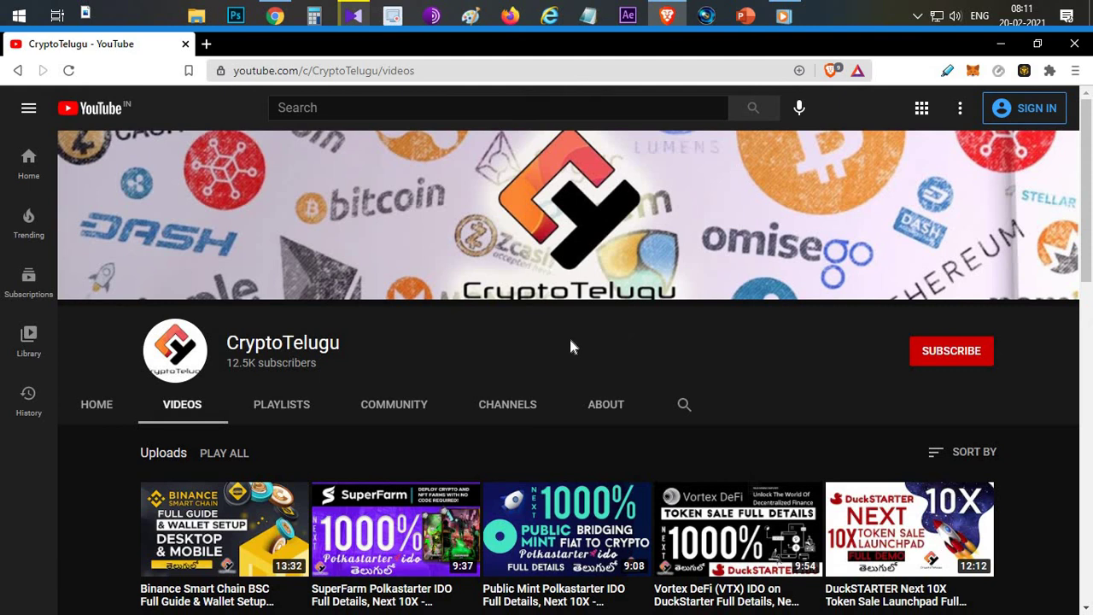
key(alt+Tab)
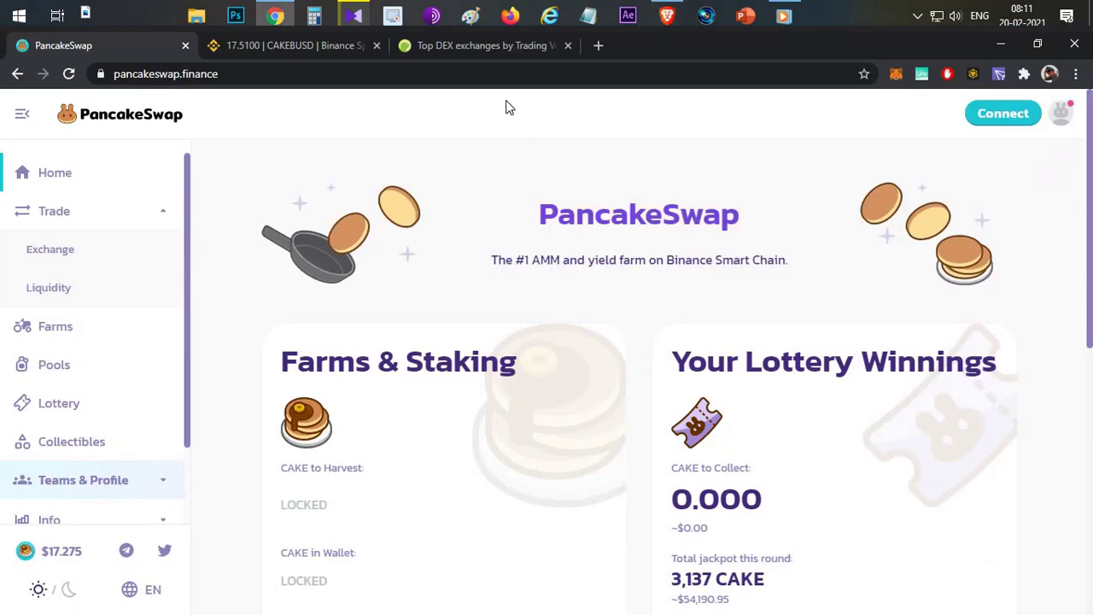
Examine the CAKE/BUSD price chart on Binance and PancakeSwap's 24h volume in CoinGecko's DEX ranking.
click(322, 41)
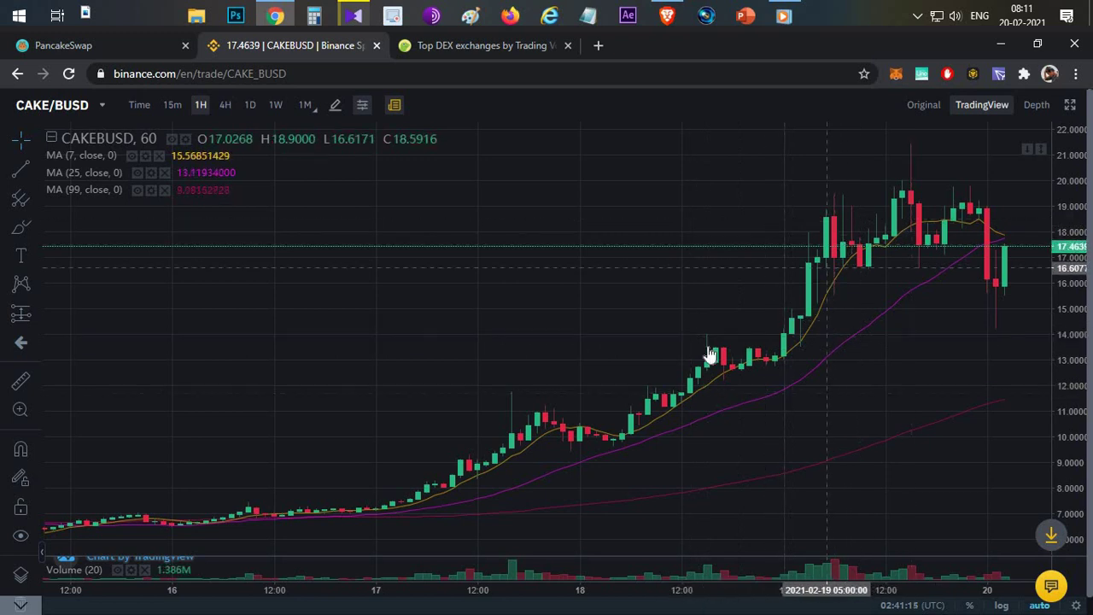
click(467, 49)
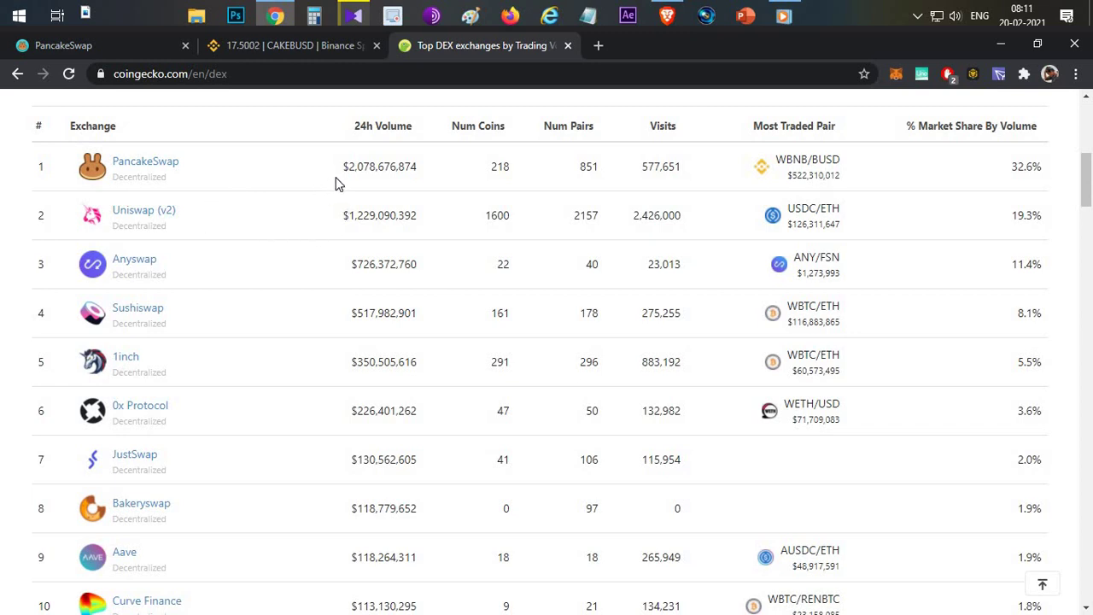
drag(349, 164, 386, 172)
click(386, 172)
click(111, 46)
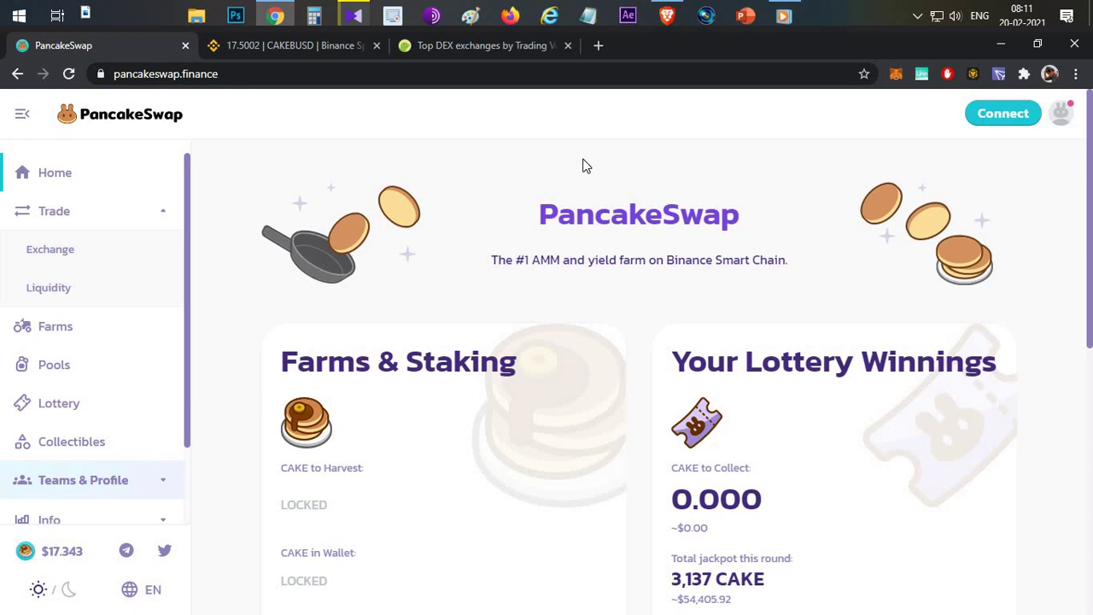
Switch to Brave and find the Binance Smart Chain full guide among the CryptoTelugu uploads.
click(666, 16)
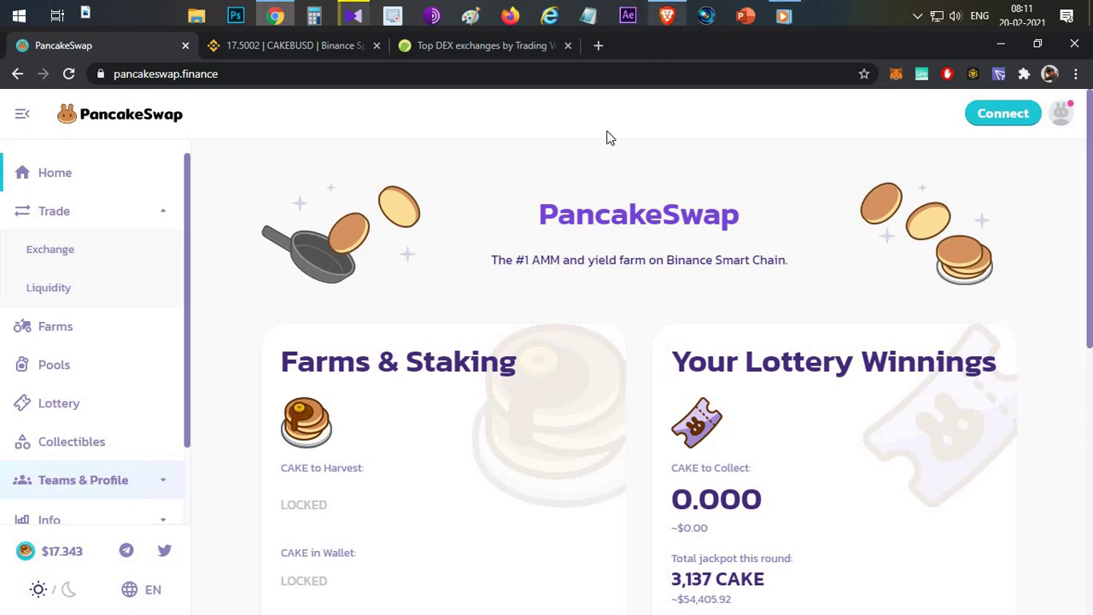
scroll(265, 404, down, 2)
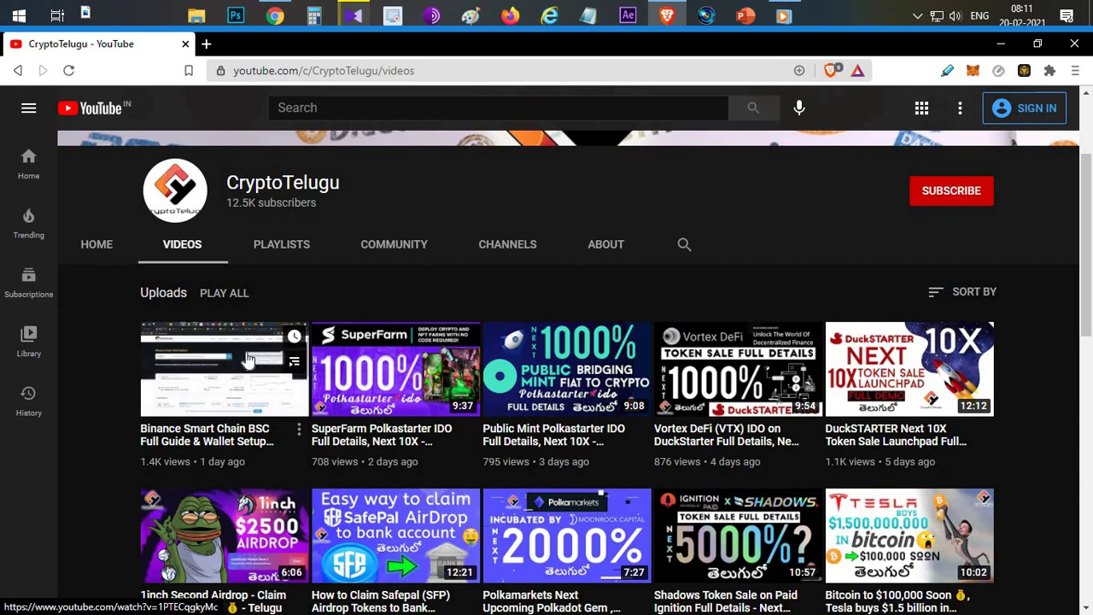
scroll(490, 237, up, 2)
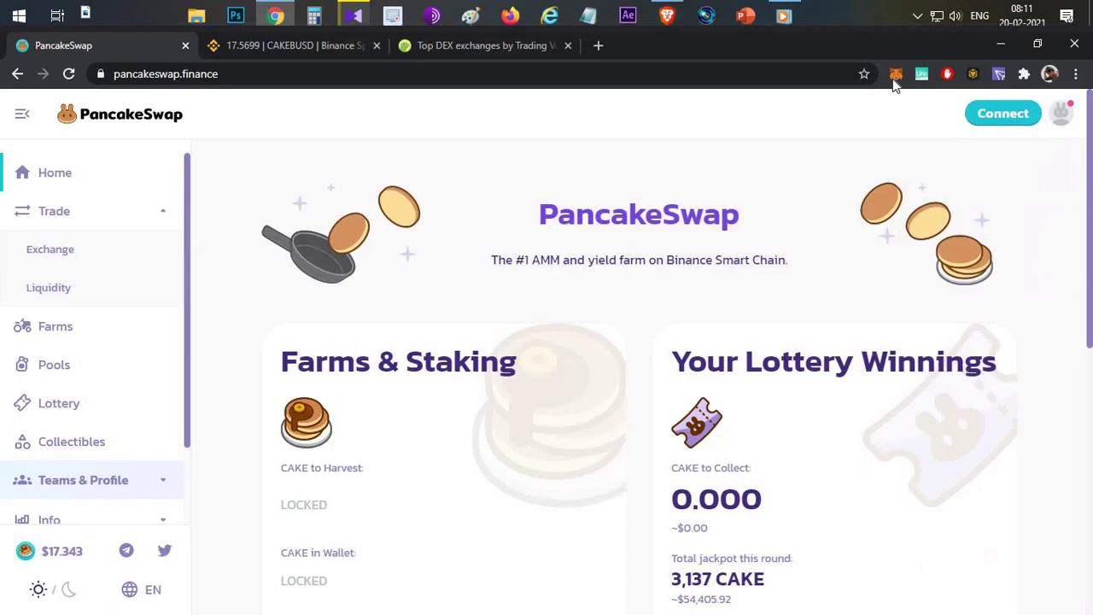
Switch back to PancakeSwap in Chrome and check the BNB balance in the MetaMask wallet.
click(896, 73)
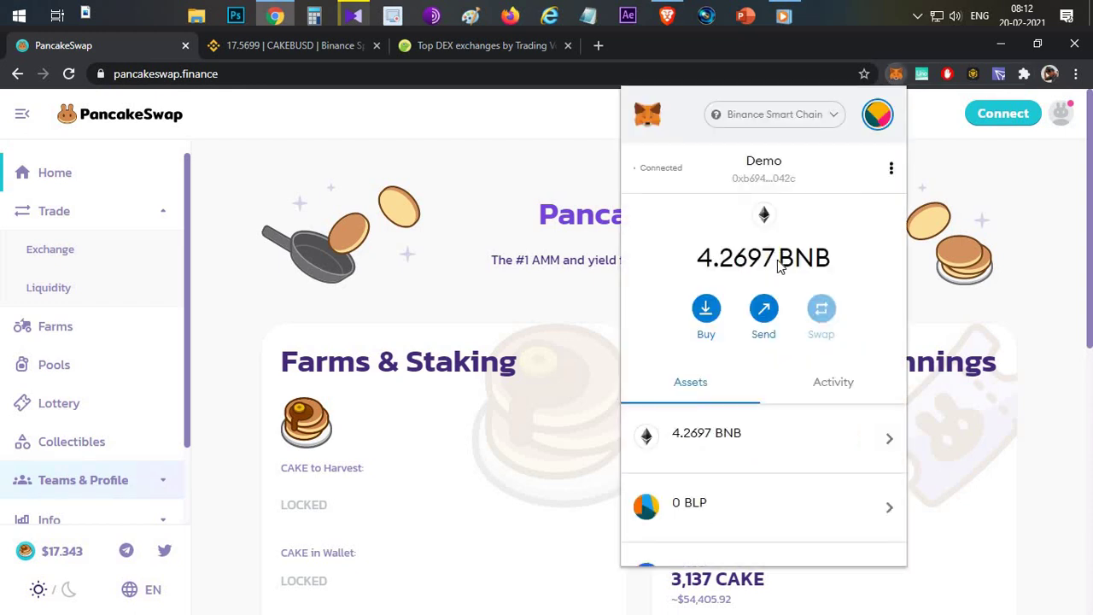
click(488, 141)
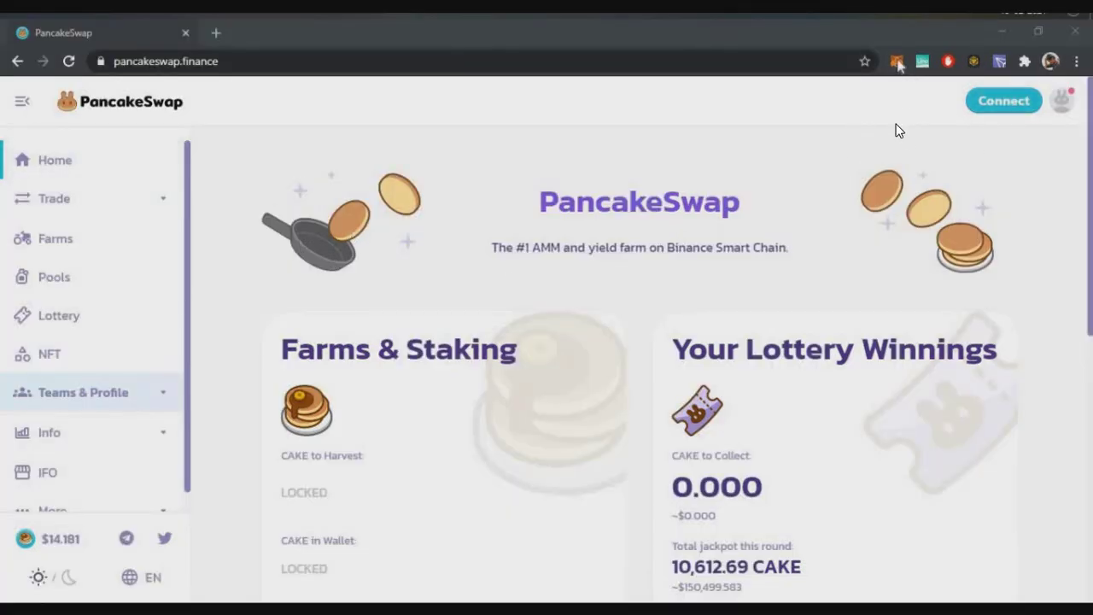
Change the MetaMask network to Binance Smart Chain and check the wallet's BNB balance.
click(897, 62)
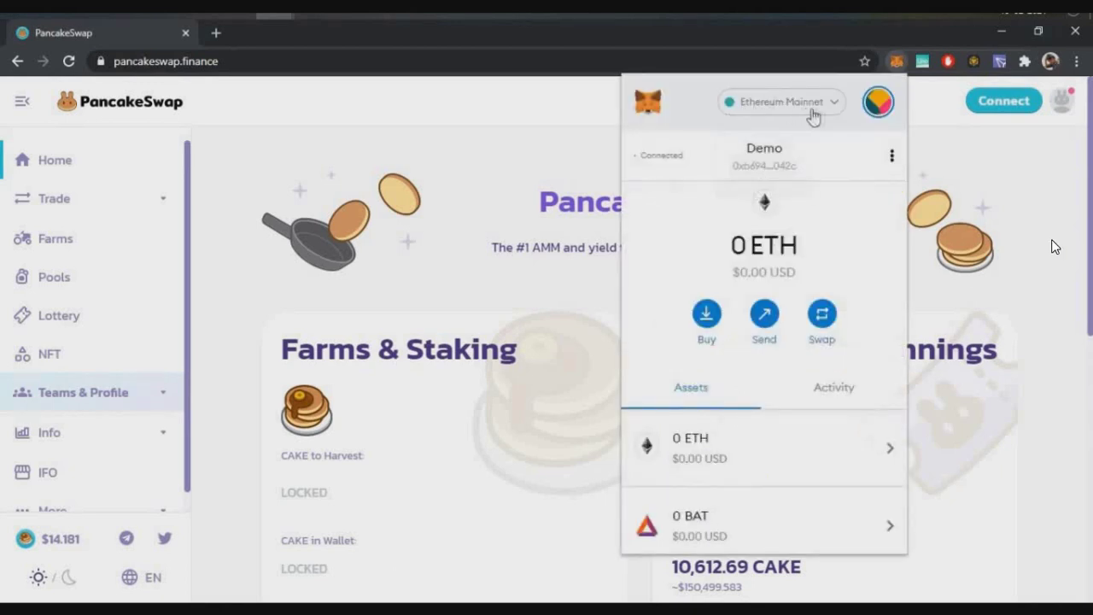
click(777, 104)
click(798, 396)
drag(710, 245, 794, 245)
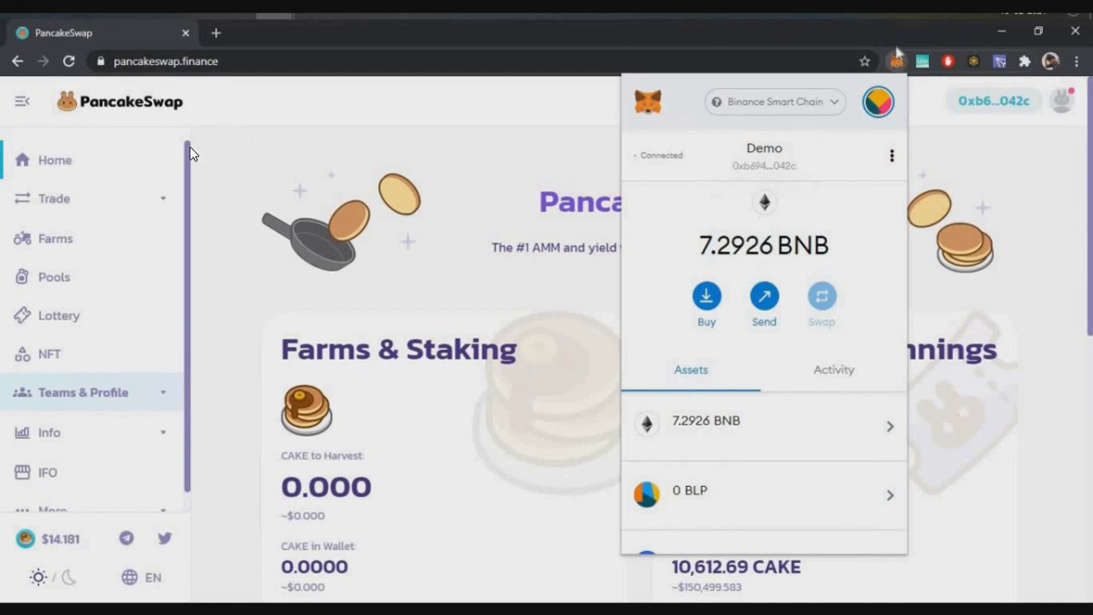
click(1012, 128)
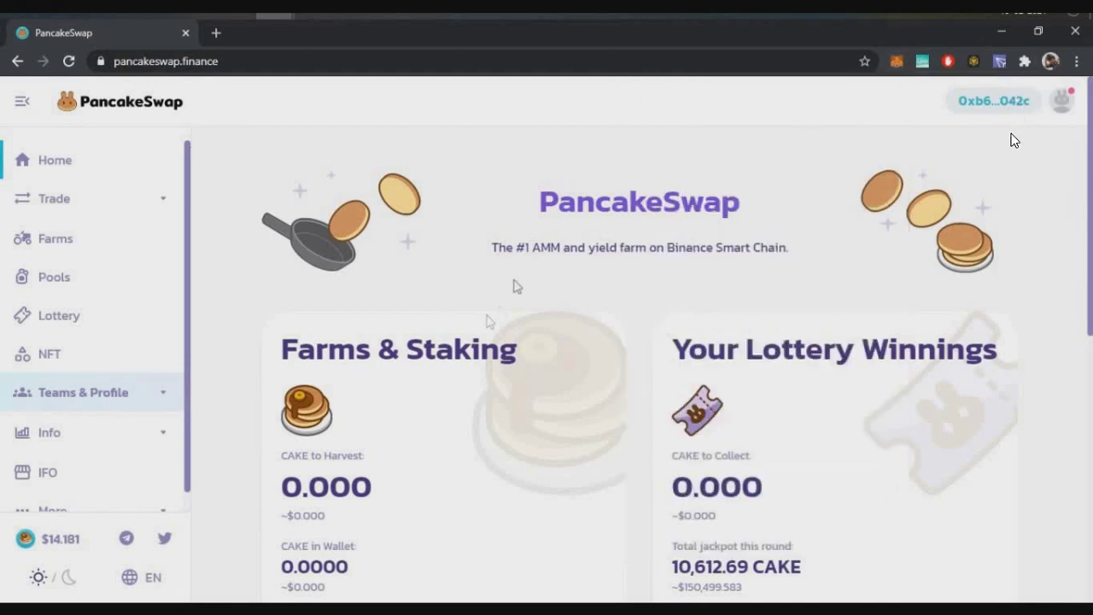
Look over the PancakeSwap home page and open the token exchange page.
scroll(853, 251, down, 3)
scroll(774, 269, up, 3)
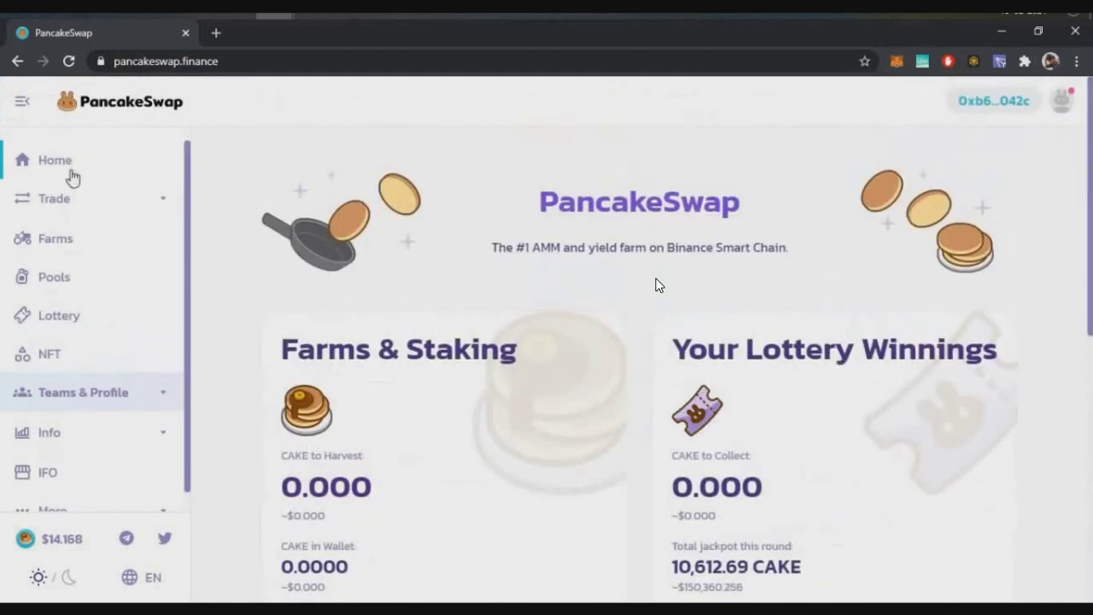
click(109, 200)
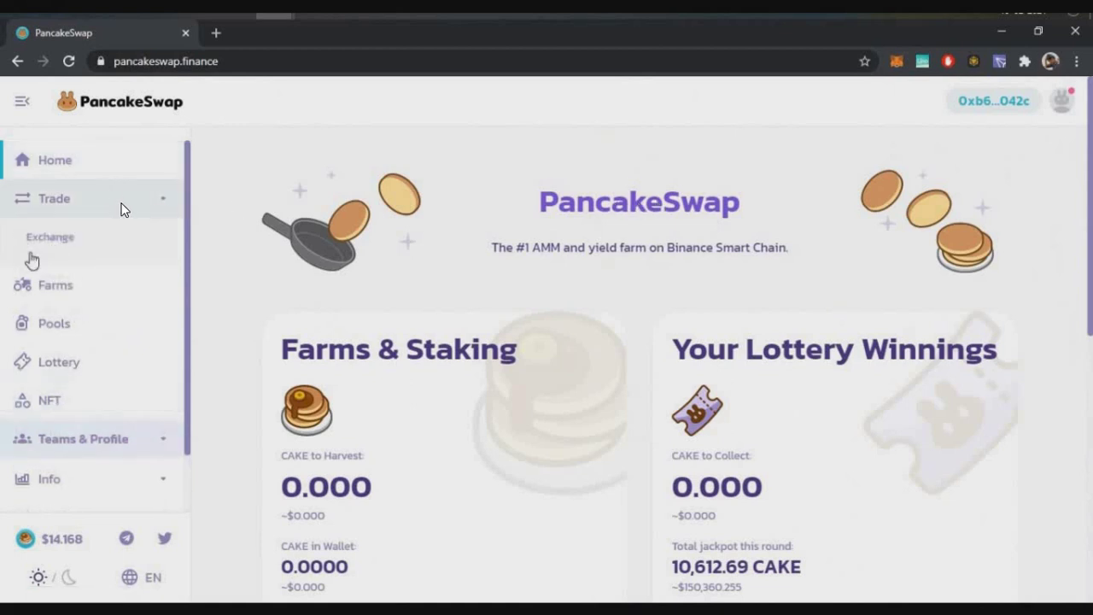
click(49, 243)
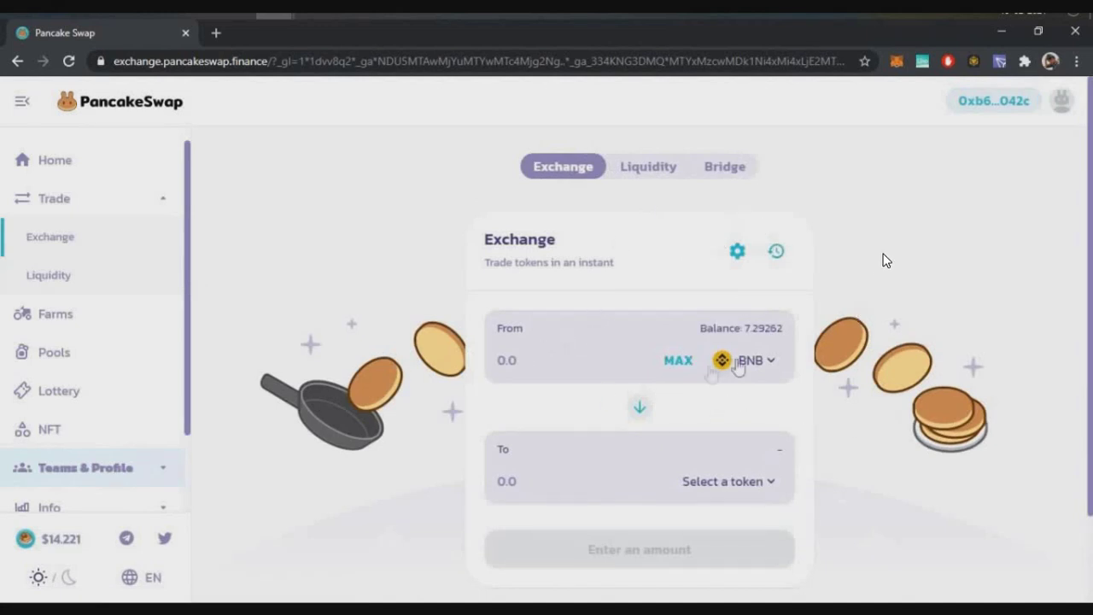
Check the available BNB balance and choose CAKE as the token to receive.
double_click(744, 330)
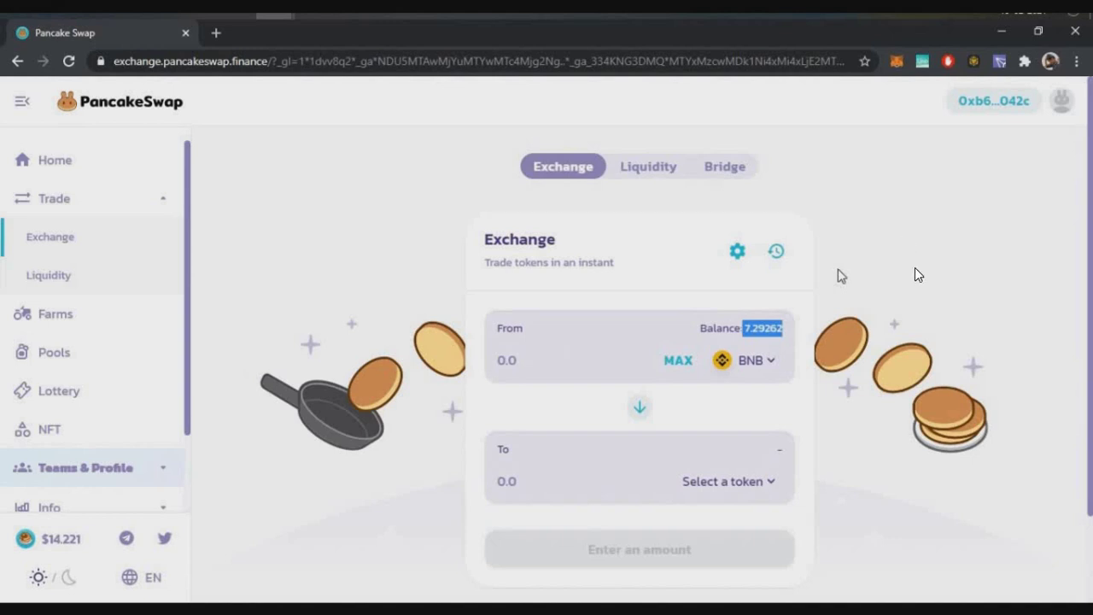
scroll(769, 273, down, 1)
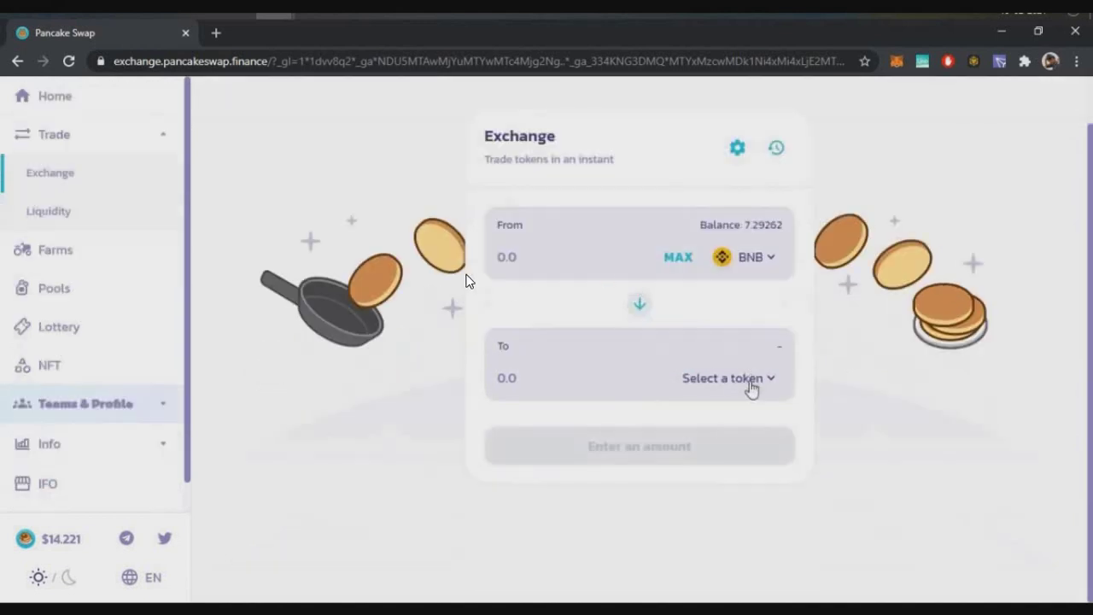
click(745, 379)
text(CA)
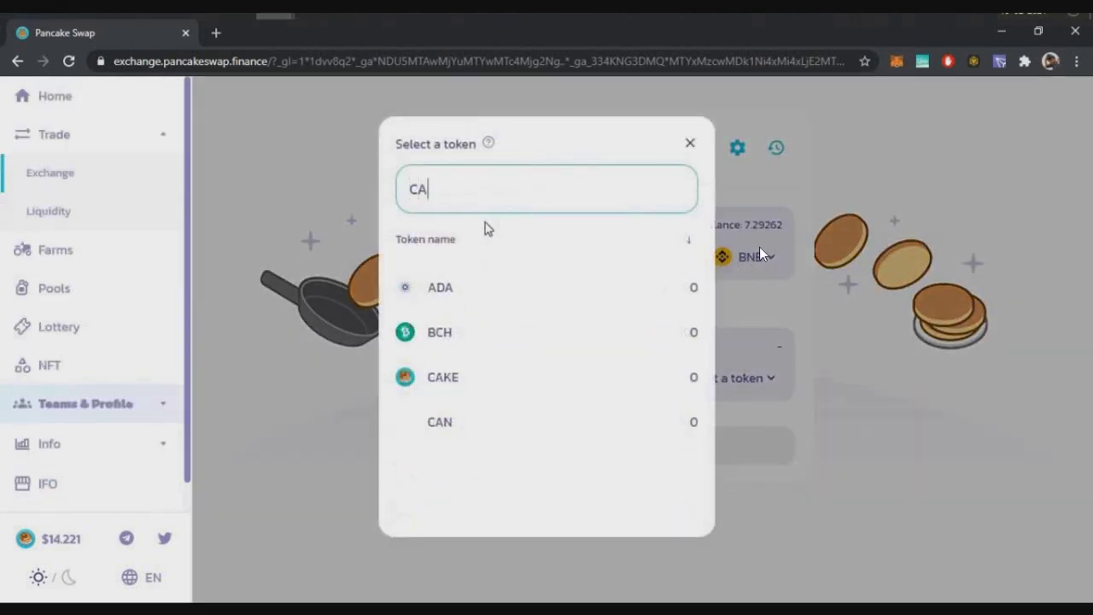
text(KE)
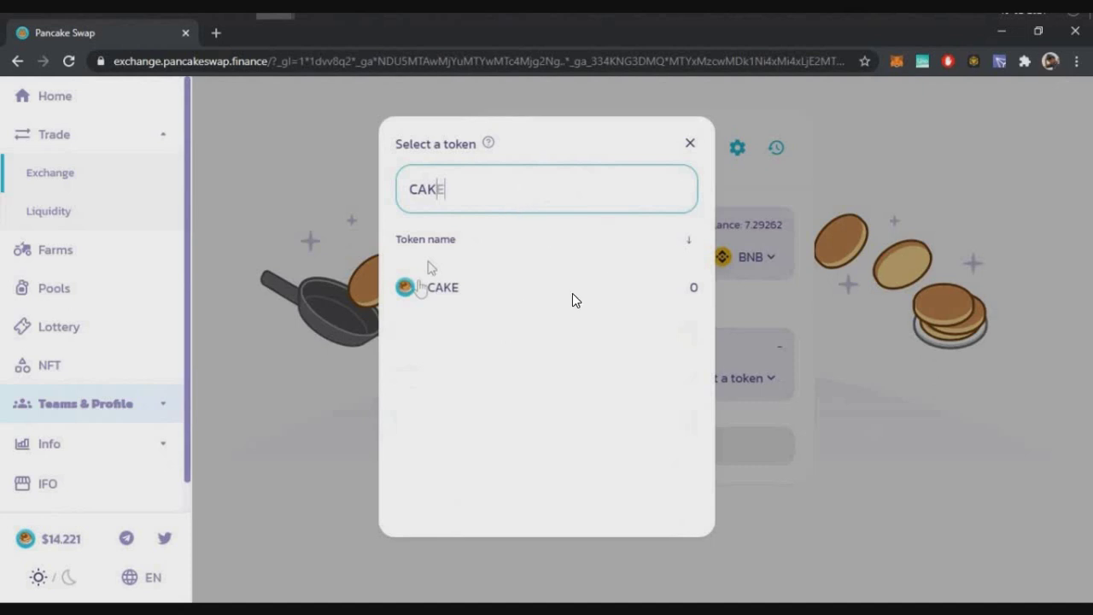
click(472, 286)
scroll(504, 316, up, 1)
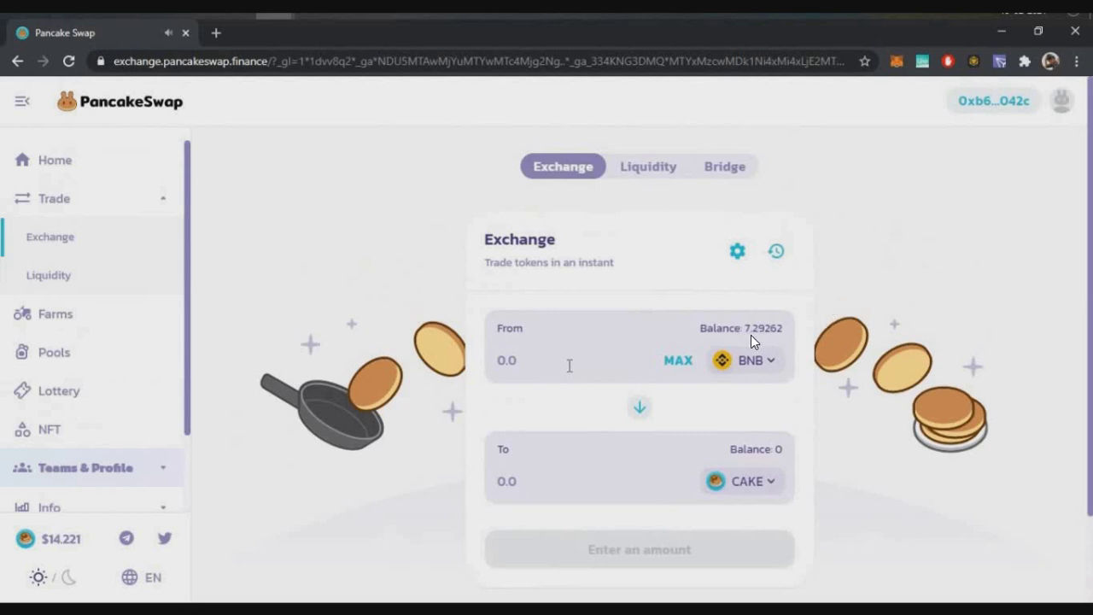
Enter 2 BNB as the amount to exchange and examine the CAKE price in both directions.
click(534, 358)
text(2)
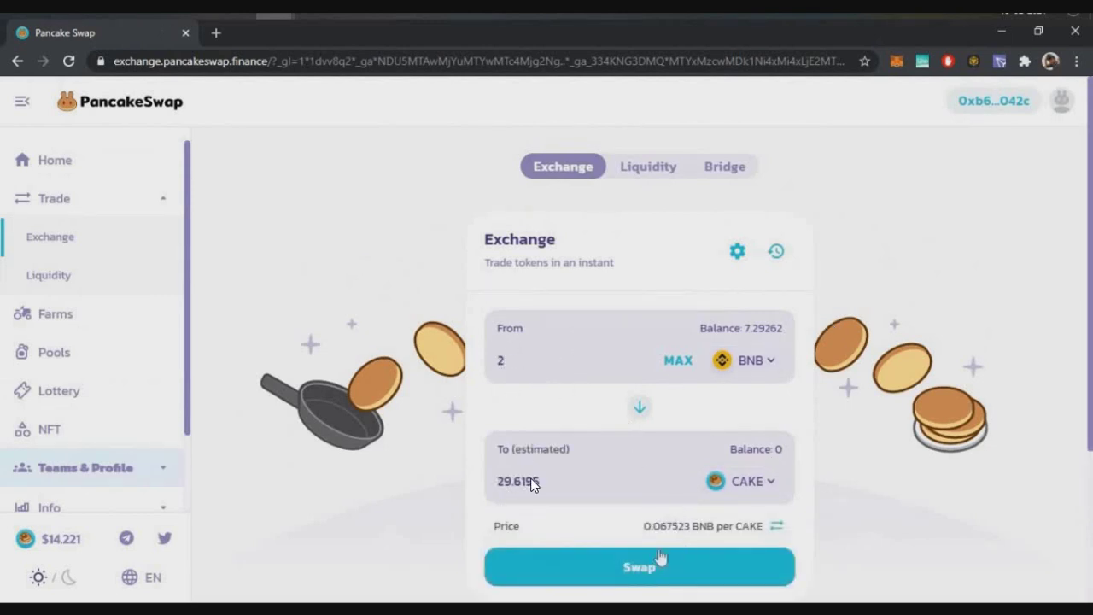
drag(762, 525, 668, 526)
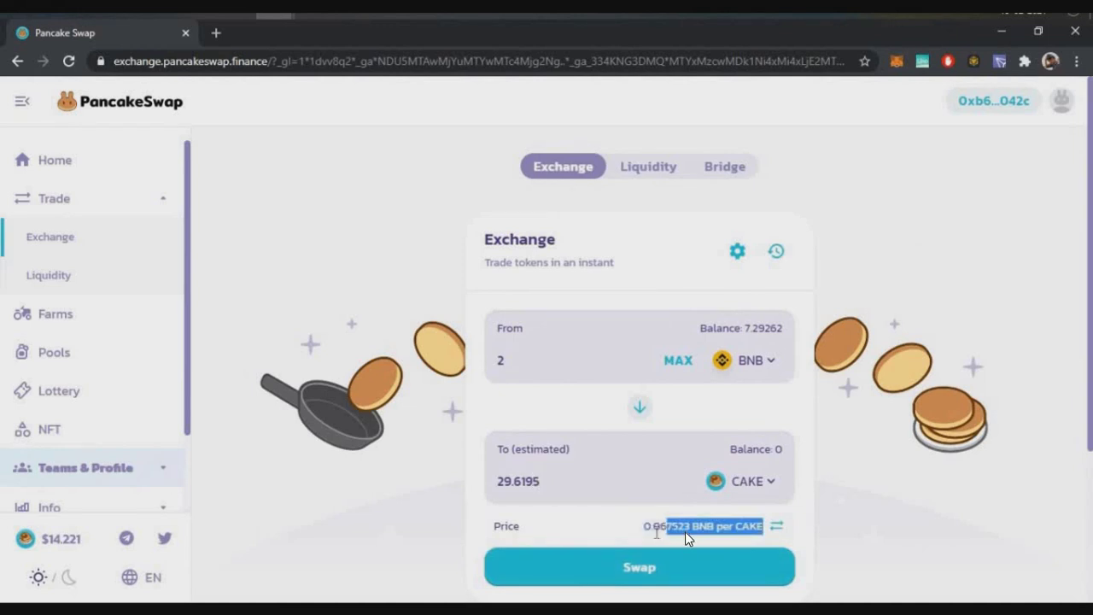
drag(685, 531, 727, 552)
click(778, 527)
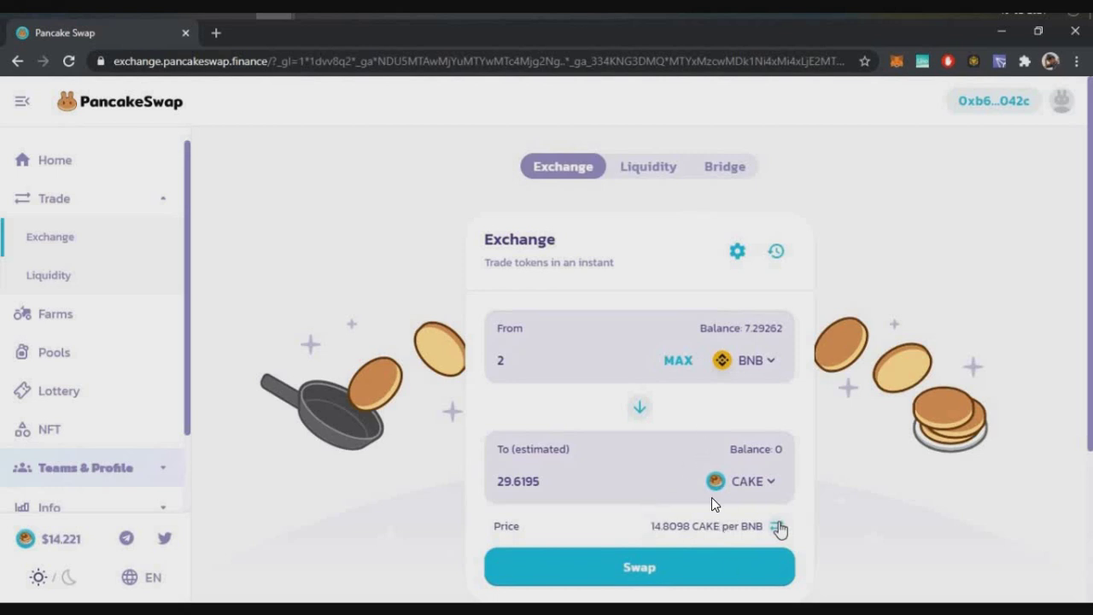
click(778, 530)
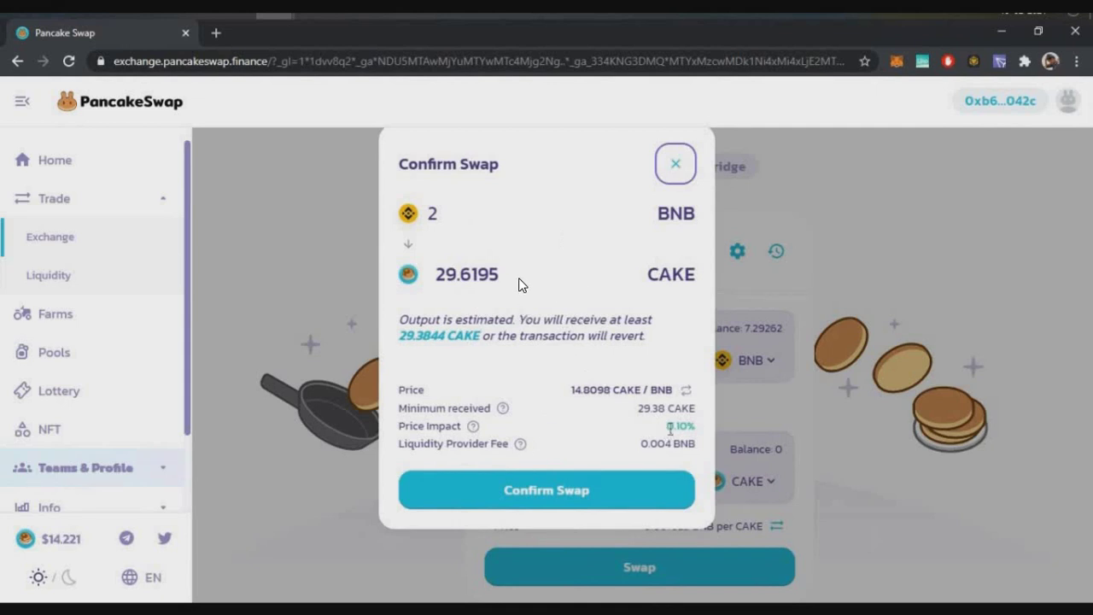
Review the price impact in the swap summary and confirm the swap of 2 BNB for CAKE.
double_click(681, 425)
click(658, 461)
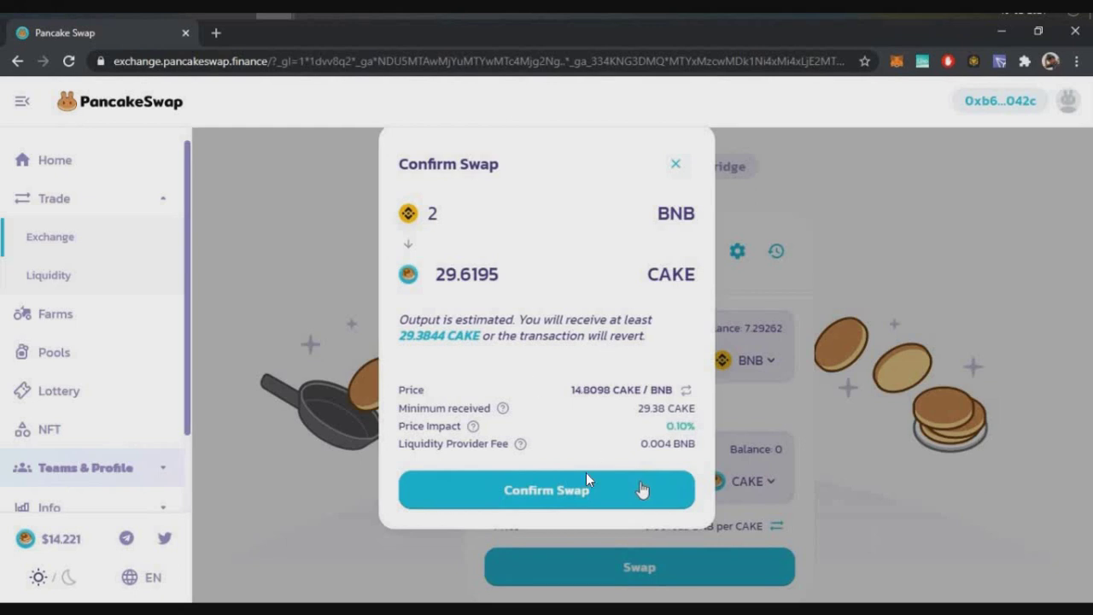
click(687, 491)
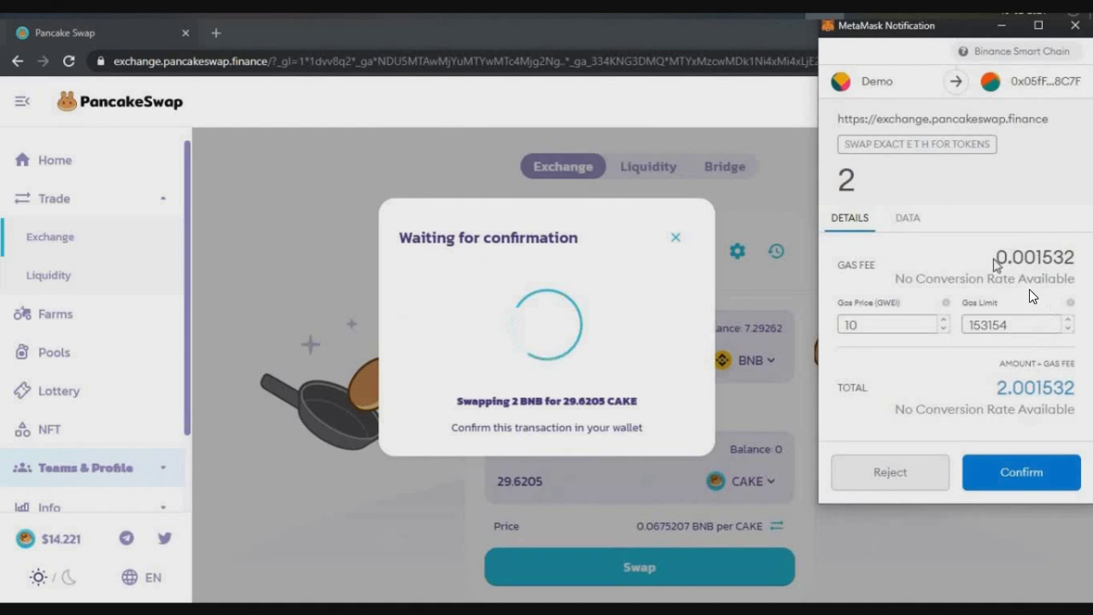
Check the gas fee and approve the swap transaction in MetaMask, opening the submitted transaction's page in a new tab.
drag(995, 257, 1077, 269)
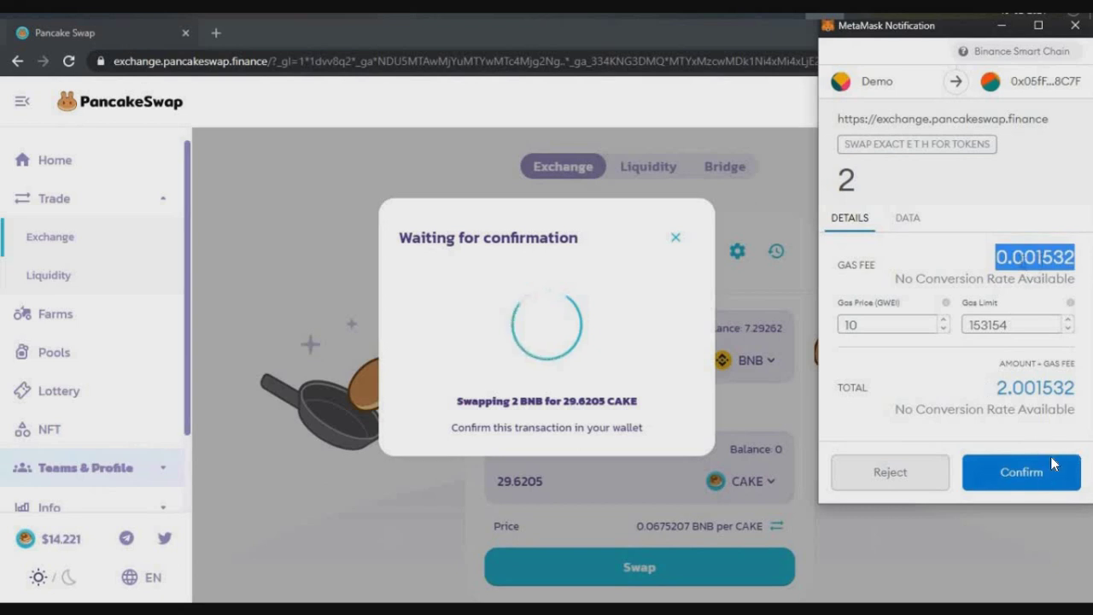
click(872, 325)
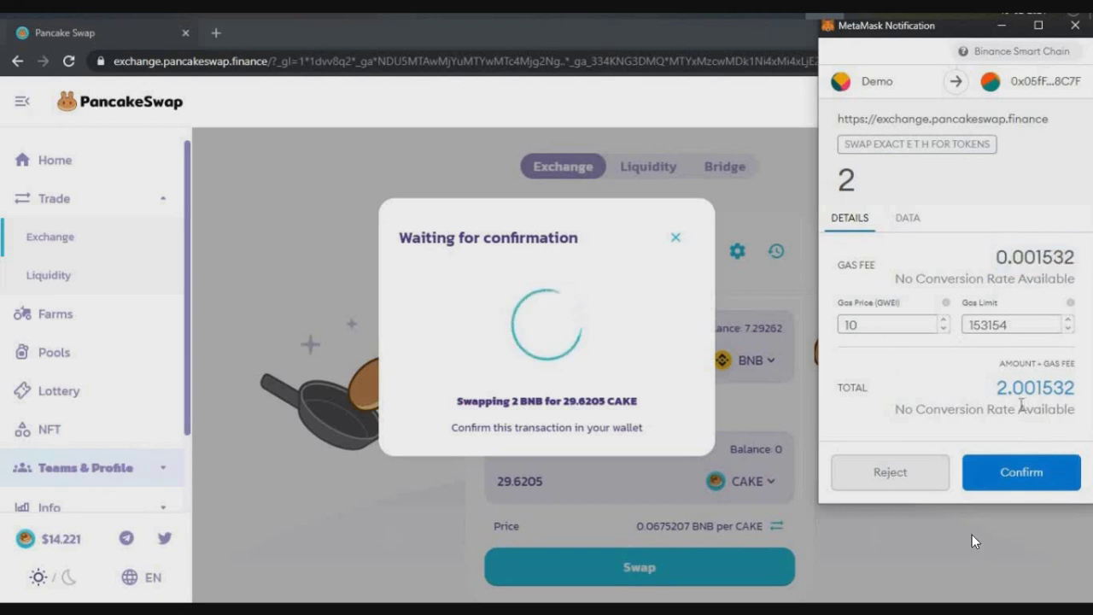
click(1027, 482)
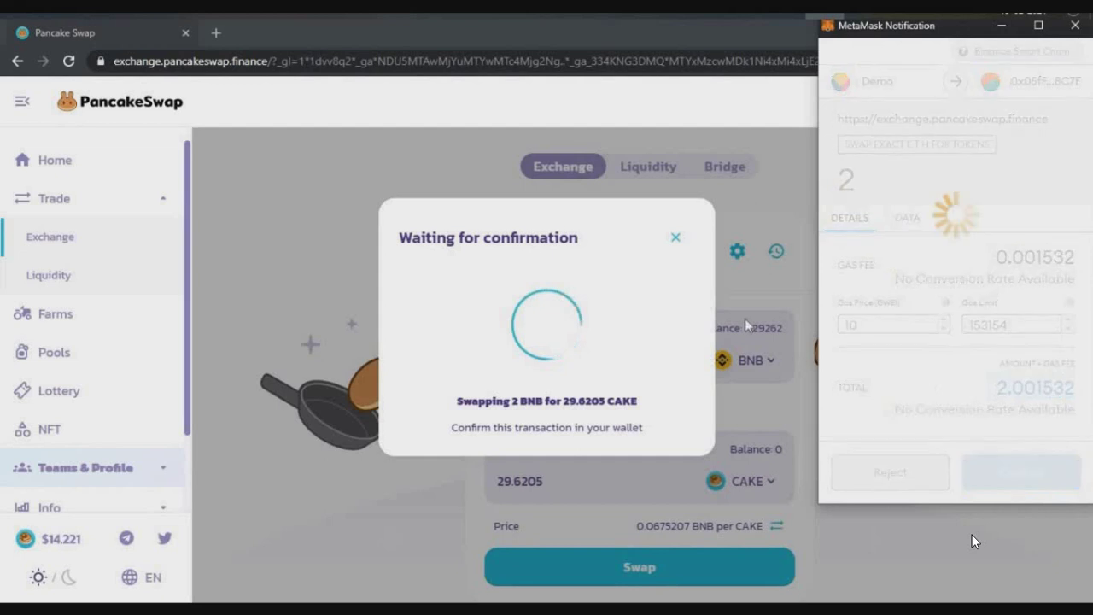
click(561, 390)
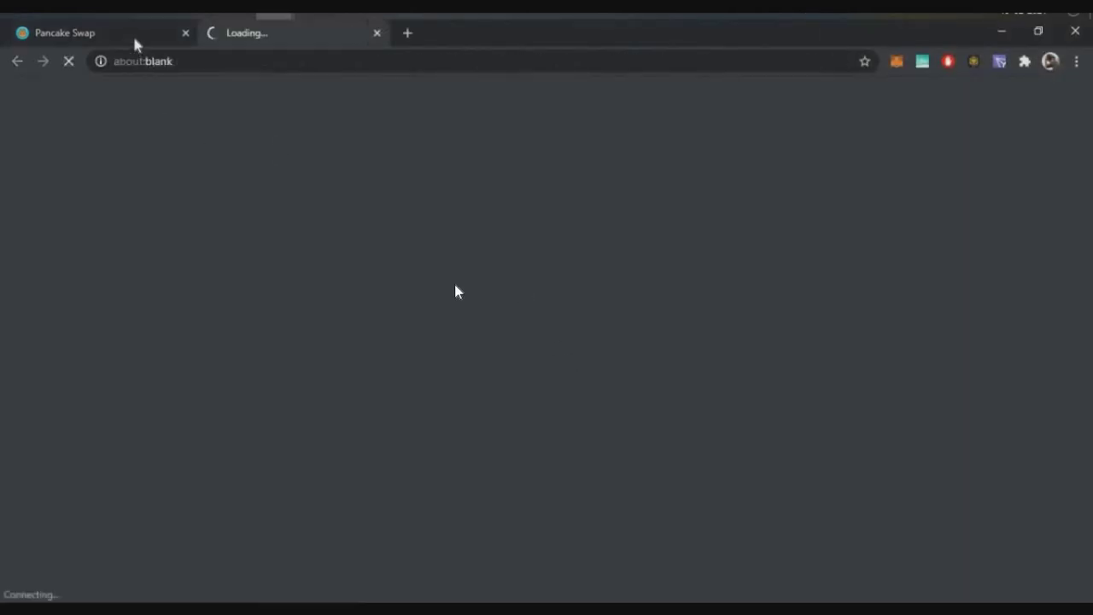
Return to PancakeSwap, dismiss the submitted-transaction notice and set the exchange amount to the maximum BNB.
click(134, 34)
key(ctrl+Tab)
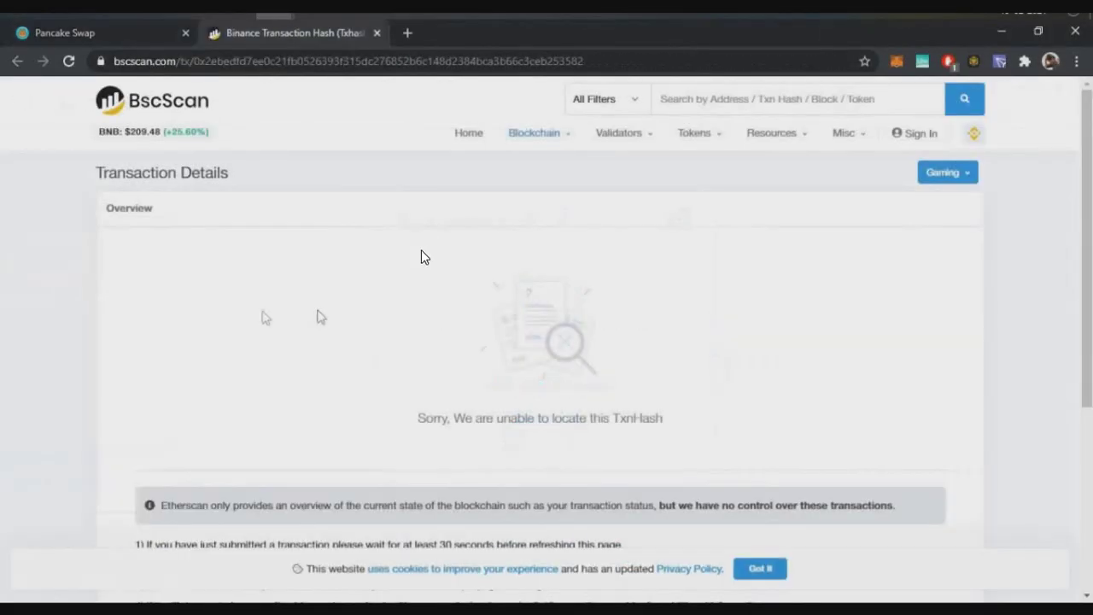
click(91, 41)
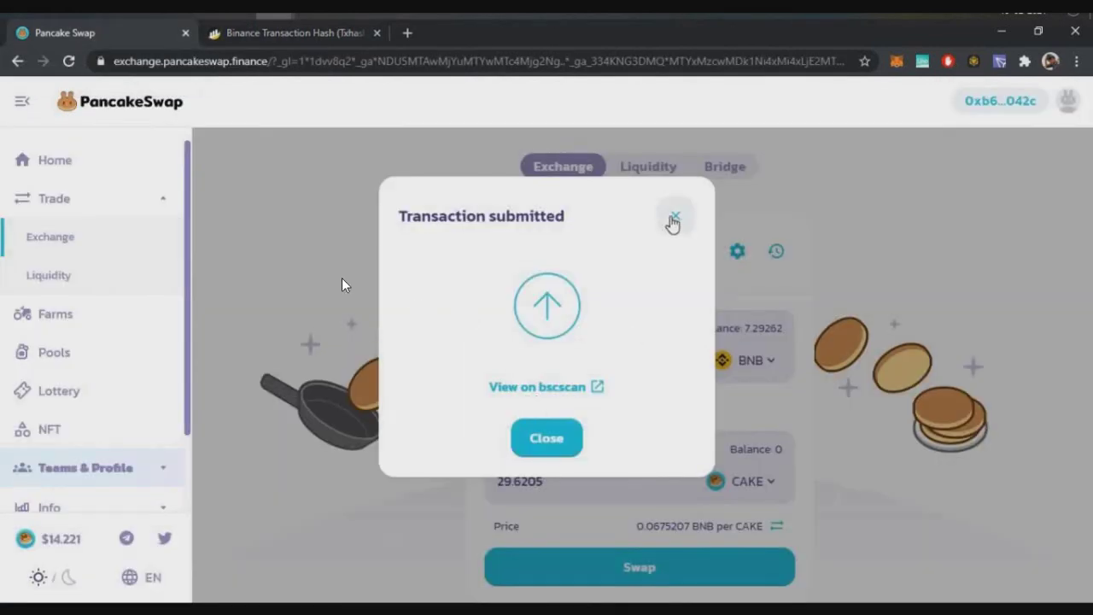
click(674, 217)
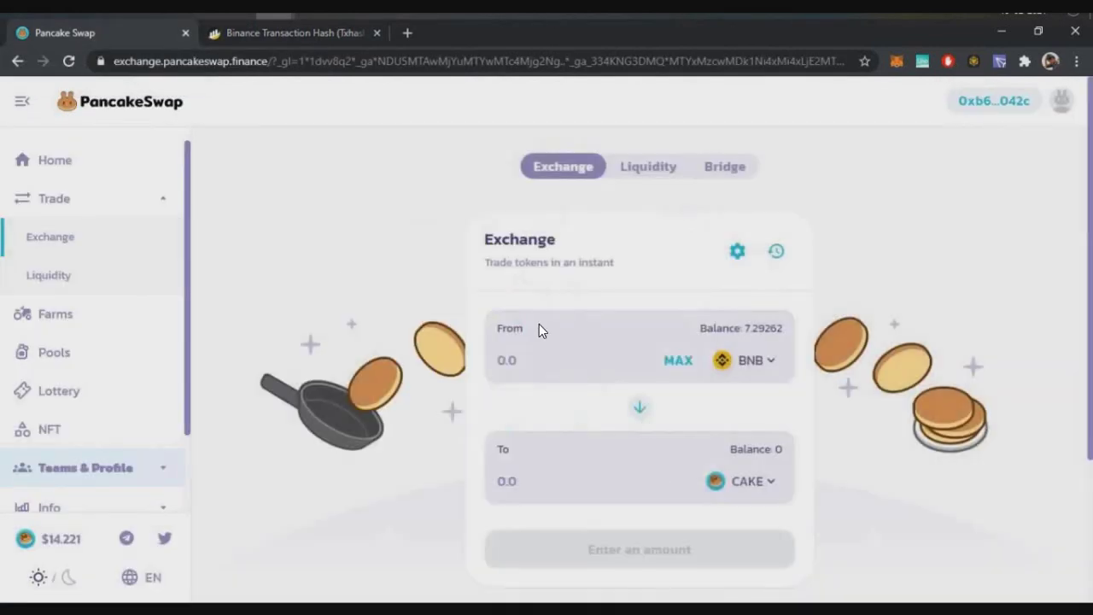
drag(743, 450, 767, 453)
click(678, 359)
Check the updated BNB balance and the token list in the MetaMask wallet.
click(896, 60)
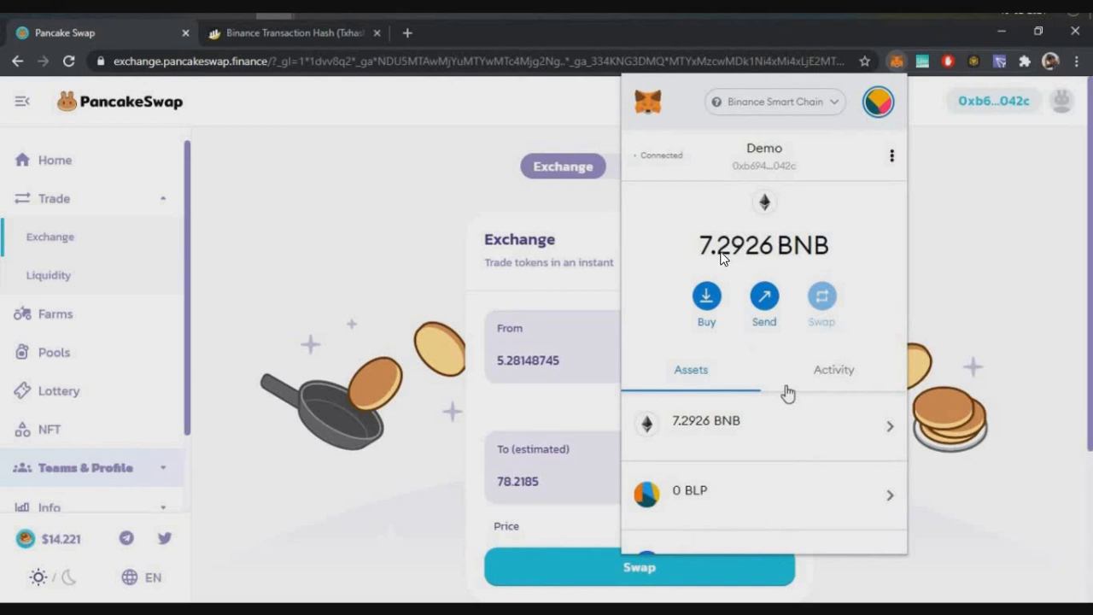
scroll(786, 390, down, 3)
scroll(776, 366, up, 3)
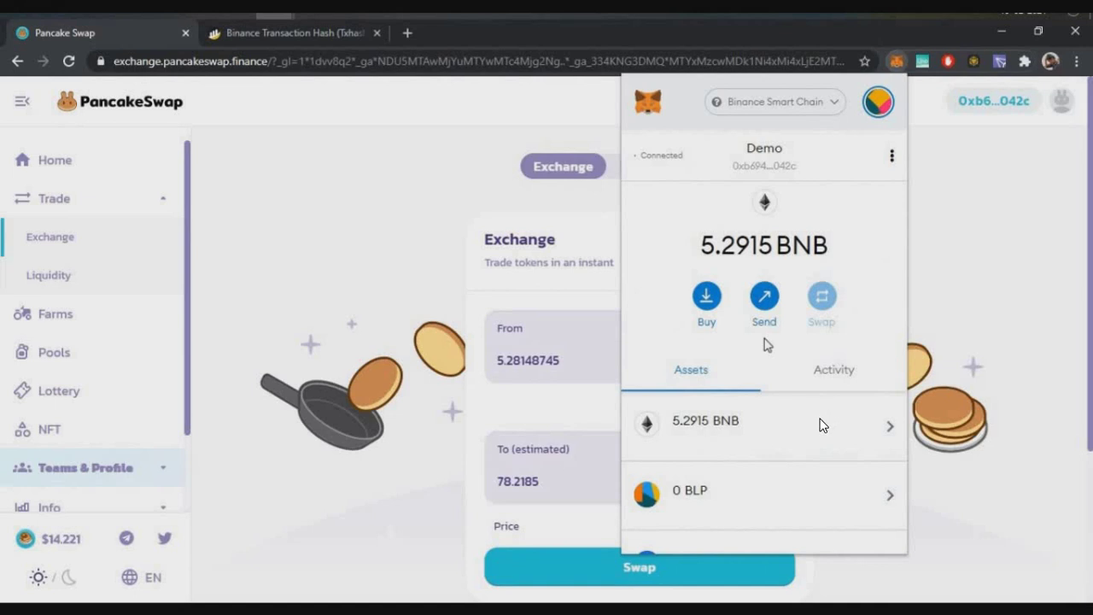
drag(766, 246, 700, 246)
click(900, 65)
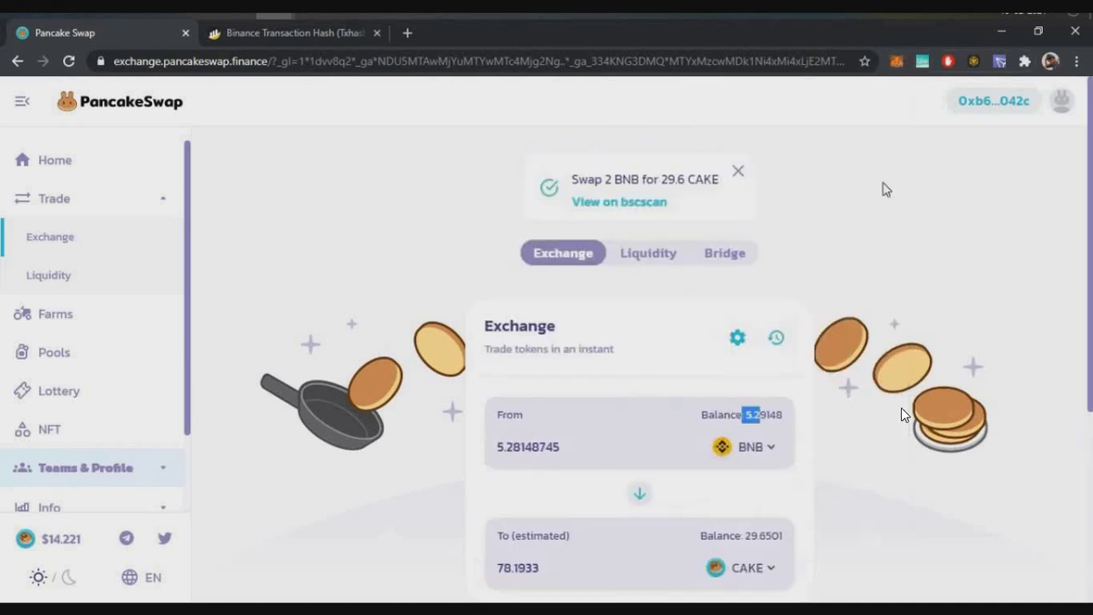
Review the completed swap's notice and examine the transaction fee in its BscScan details.
drag(688, 179, 571, 179)
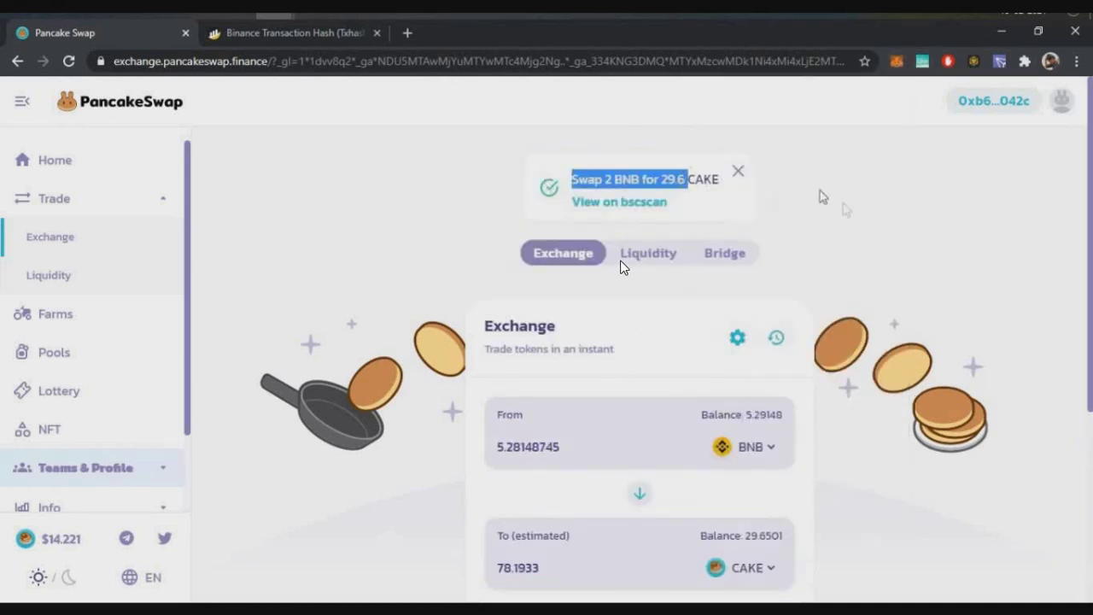
click(282, 39)
scroll(462, 265, down, 5)
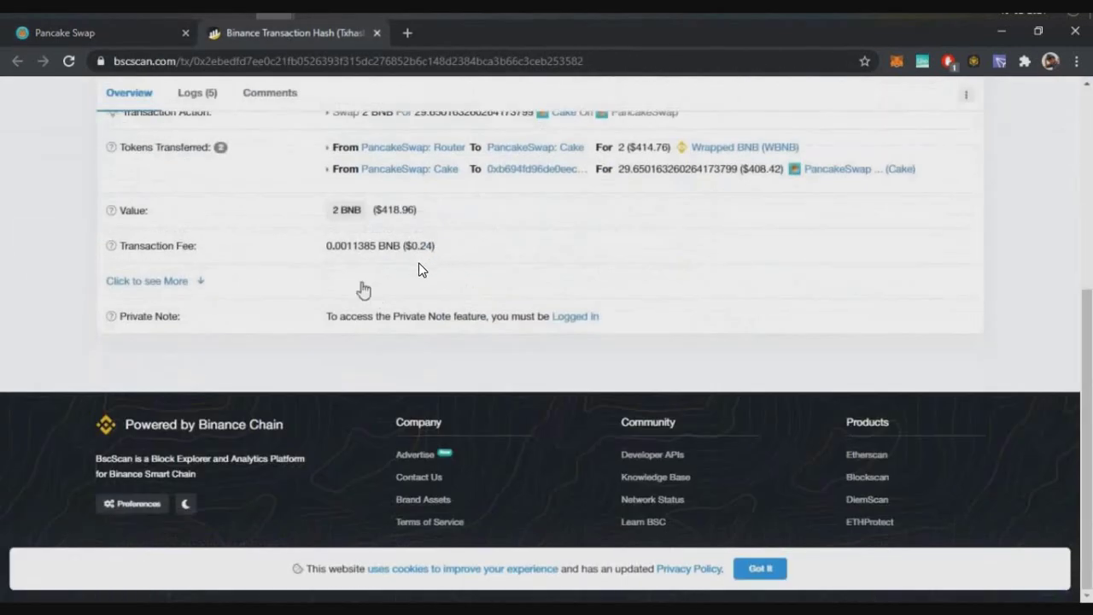
drag(413, 246, 434, 246)
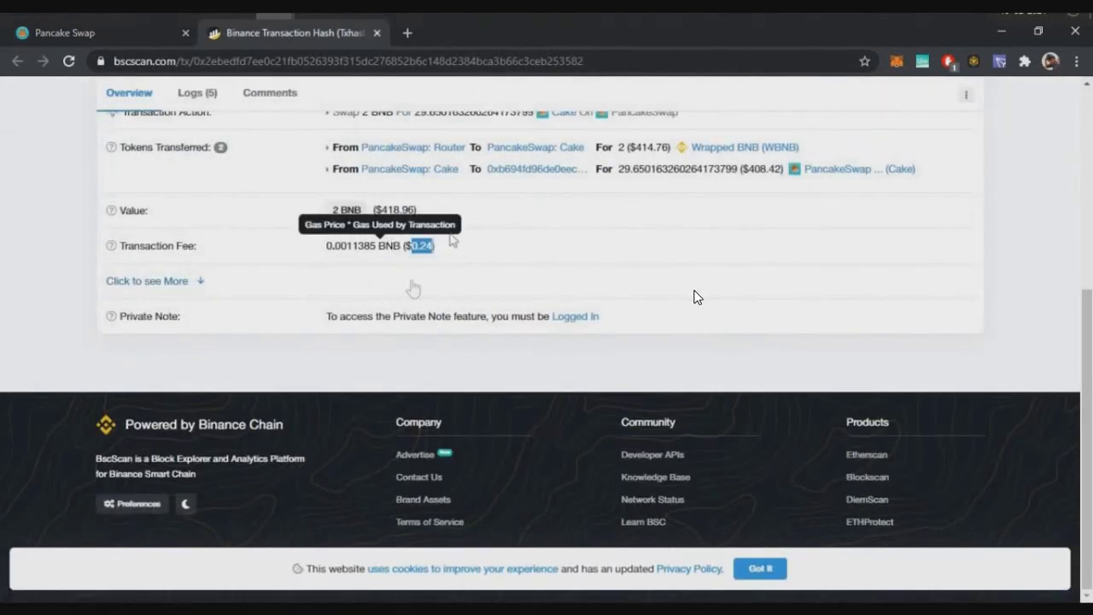
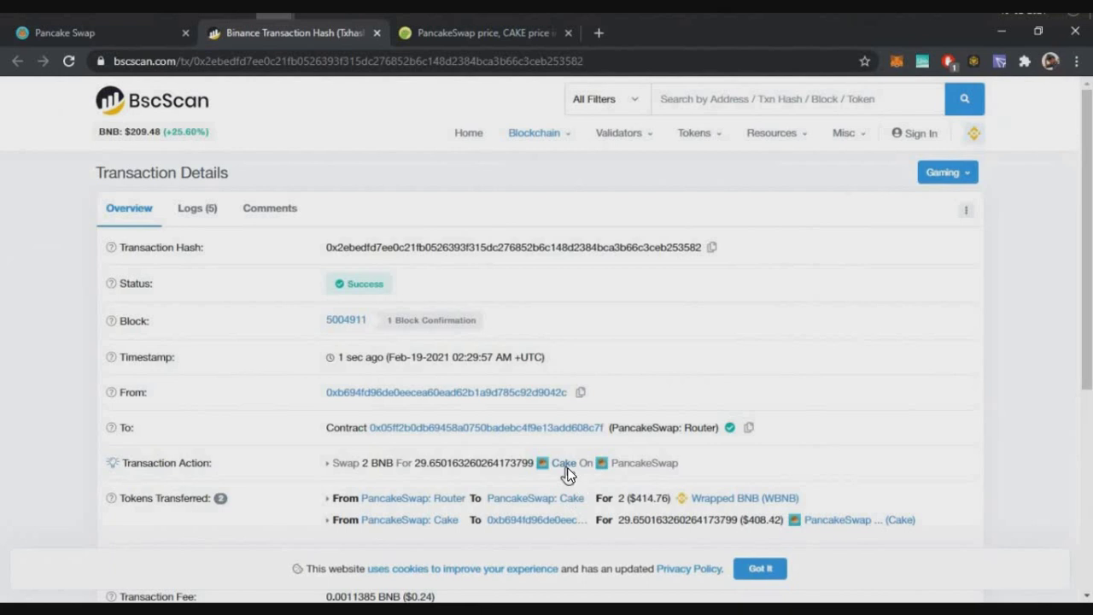
Copy the Cake token's contract address from its BscScan token page and view the contract entry on CoinGecko.
click(565, 468)
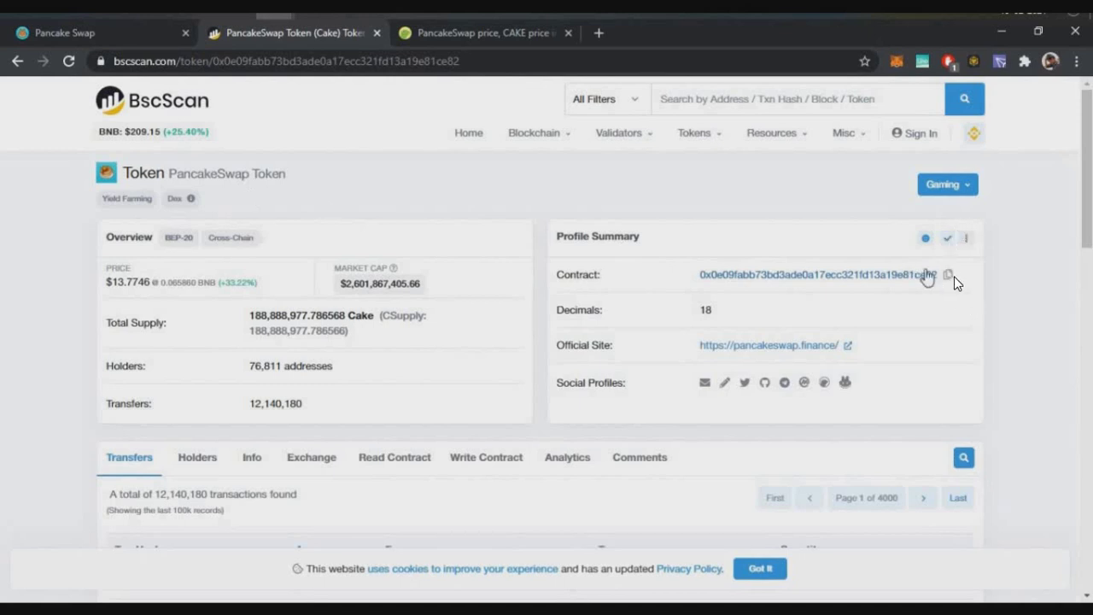
click(948, 275)
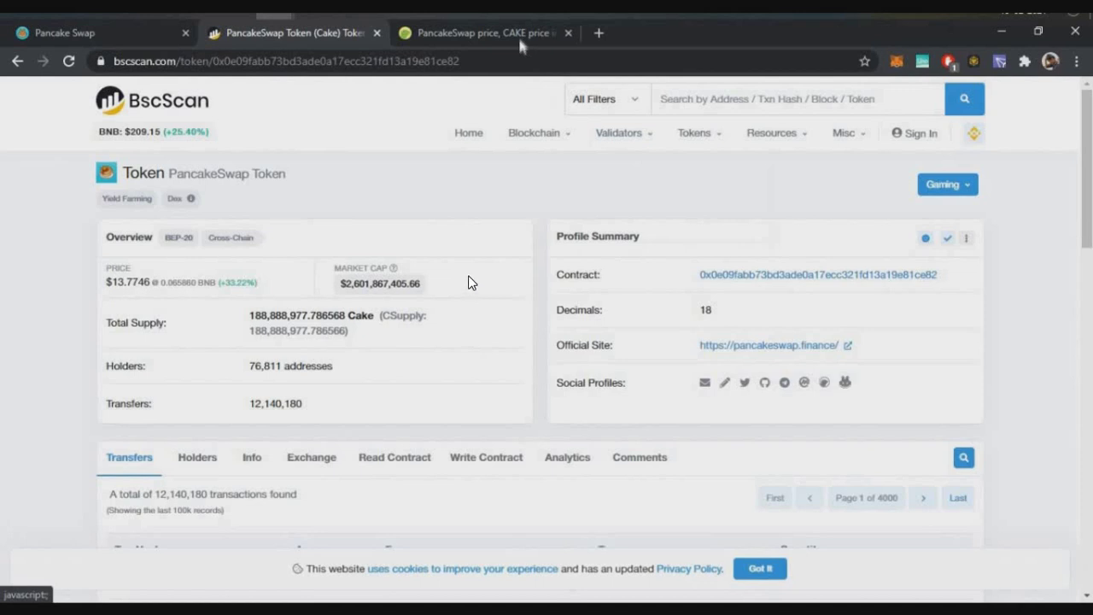
click(461, 34)
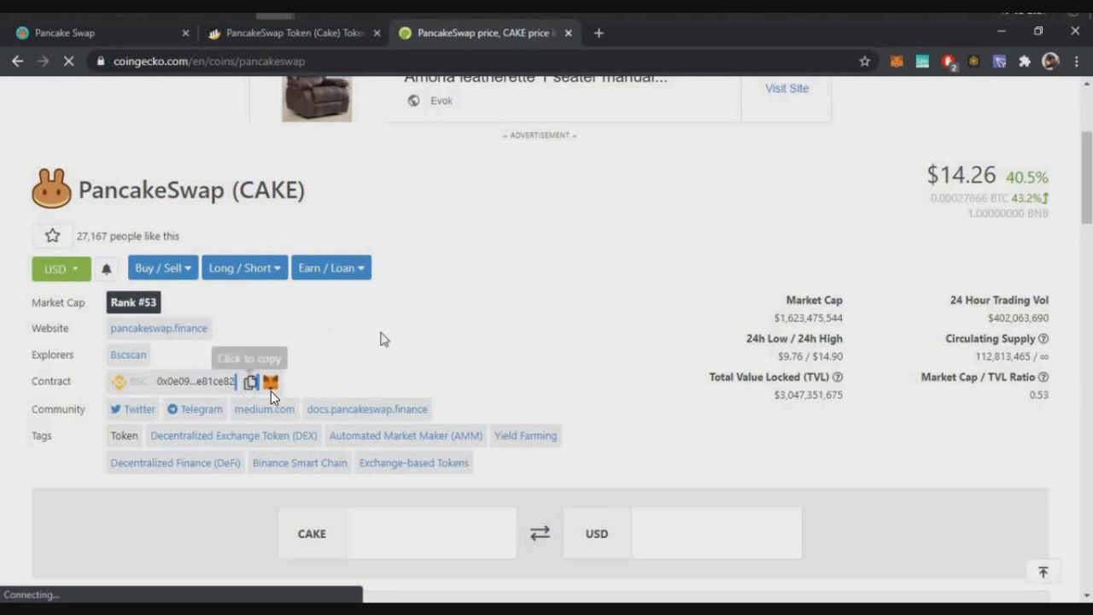
Add Cake to MetaMask as a custom token, using the copied contract address.
click(141, 38)
click(896, 61)
scroll(777, 359, down, 2)
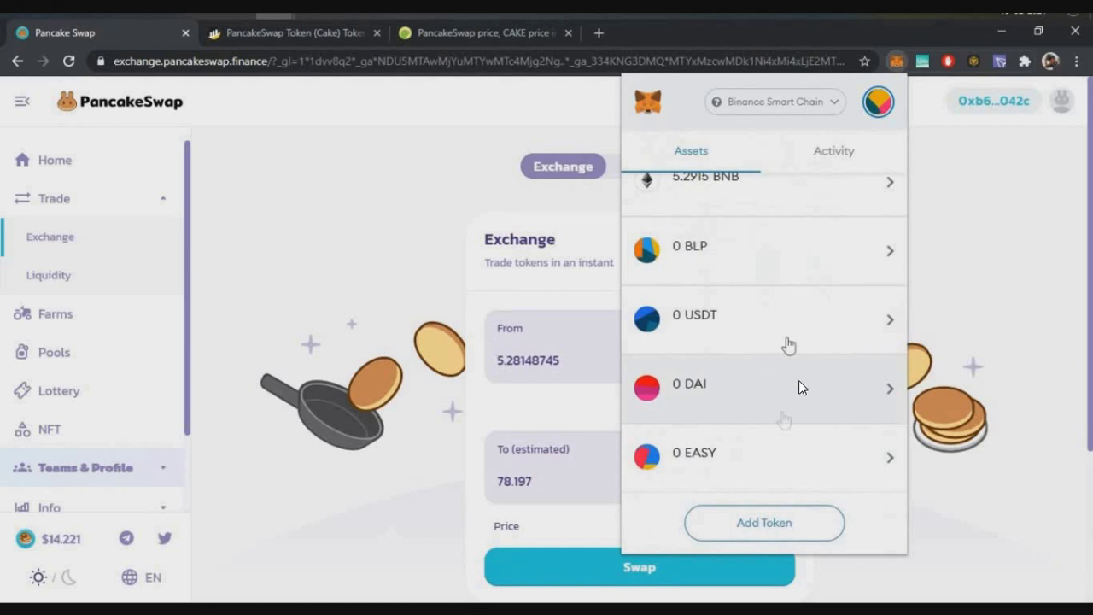
click(764, 522)
click(759, 207)
key(ctrl+v)
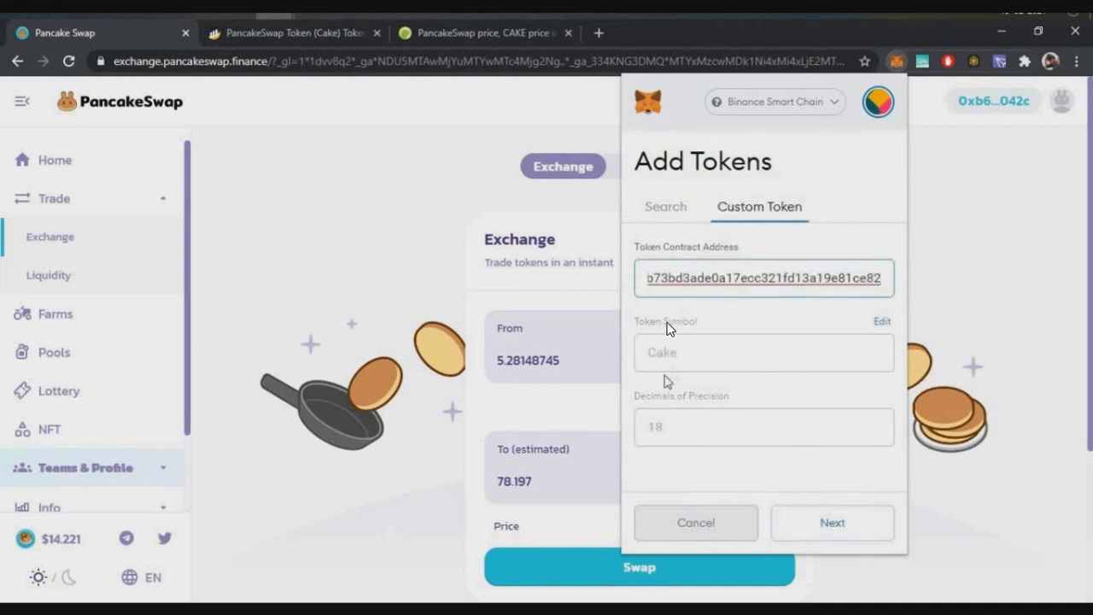
click(869, 525)
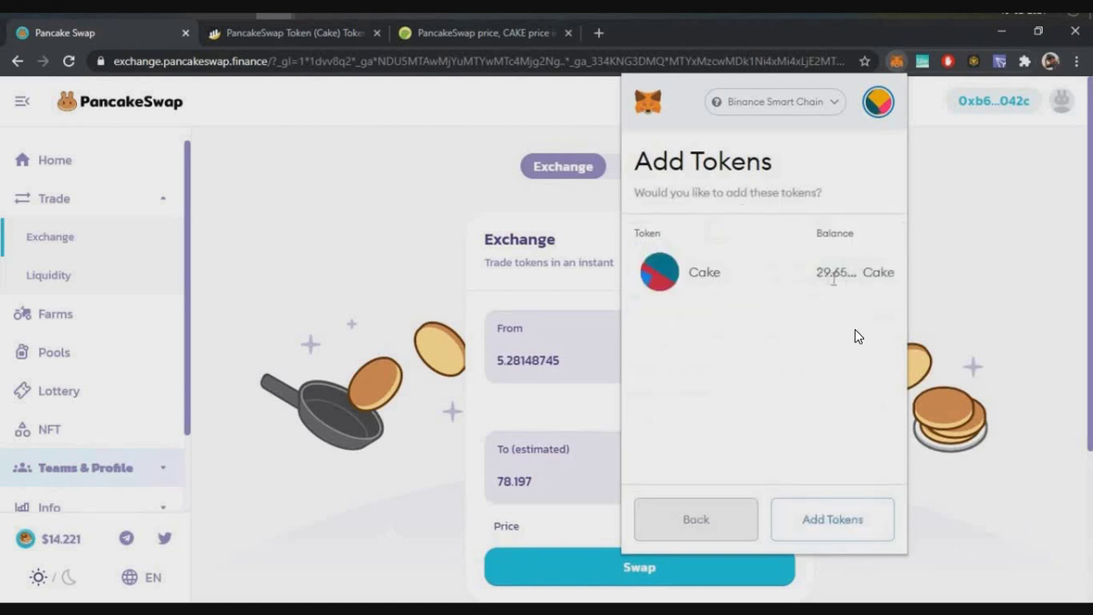
double_click(832, 272)
click(841, 519)
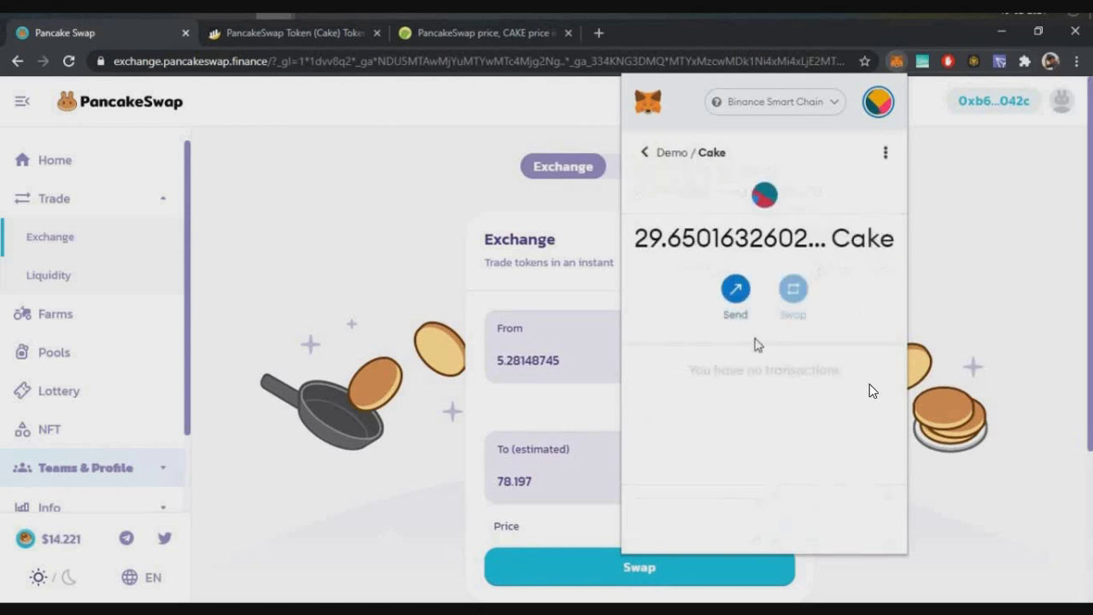
Check the Cake entry in the wallet's asset list and close MetaMask.
click(645, 153)
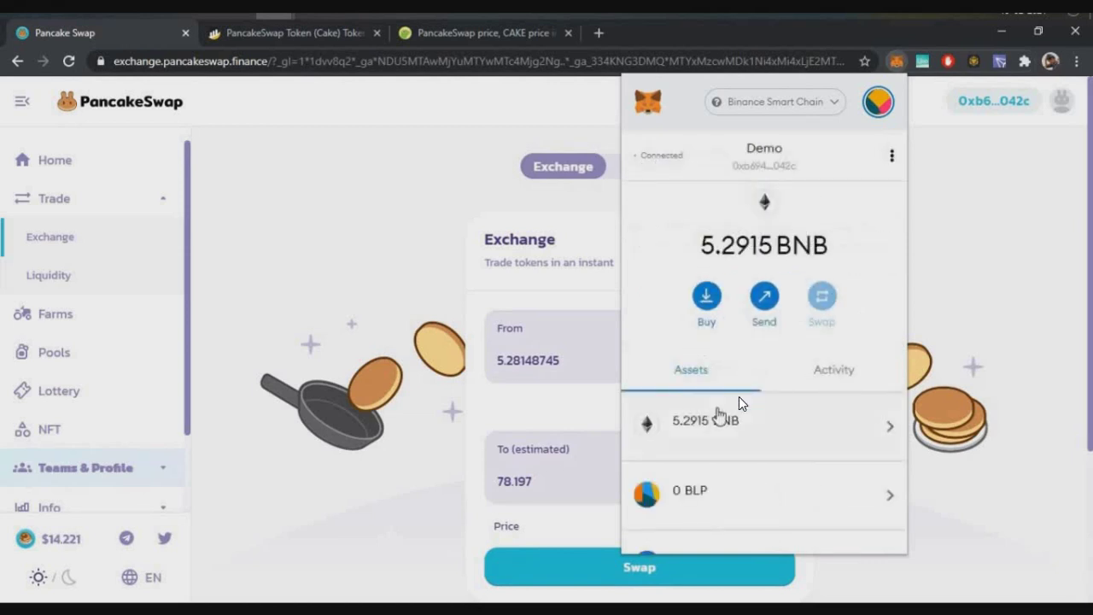
scroll(763, 391, down, 3)
scroll(763, 385, down, 2)
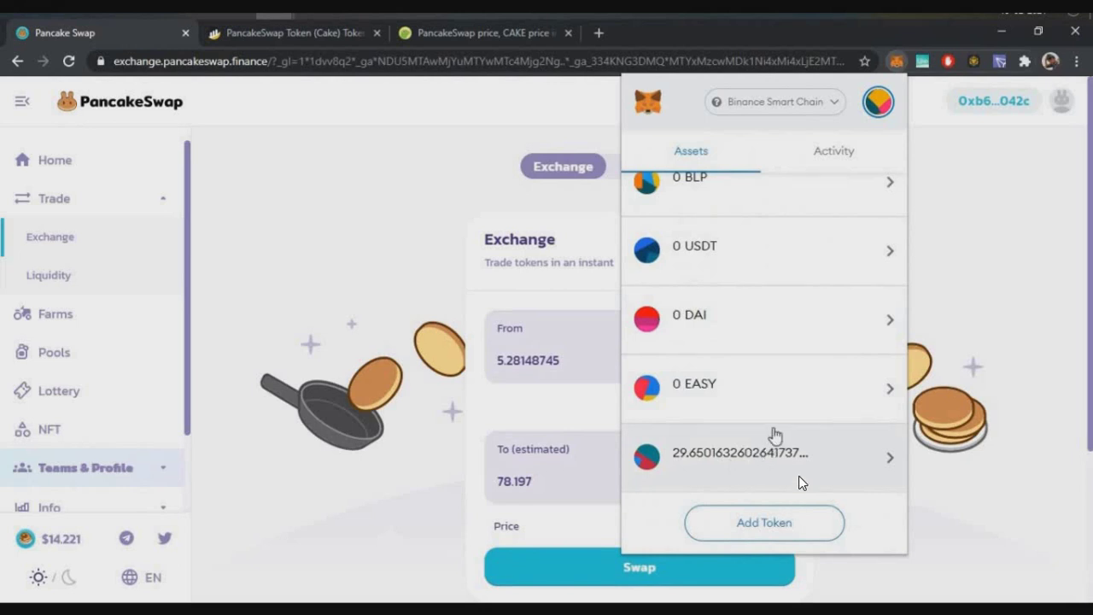
scroll(770, 434, up, 5)
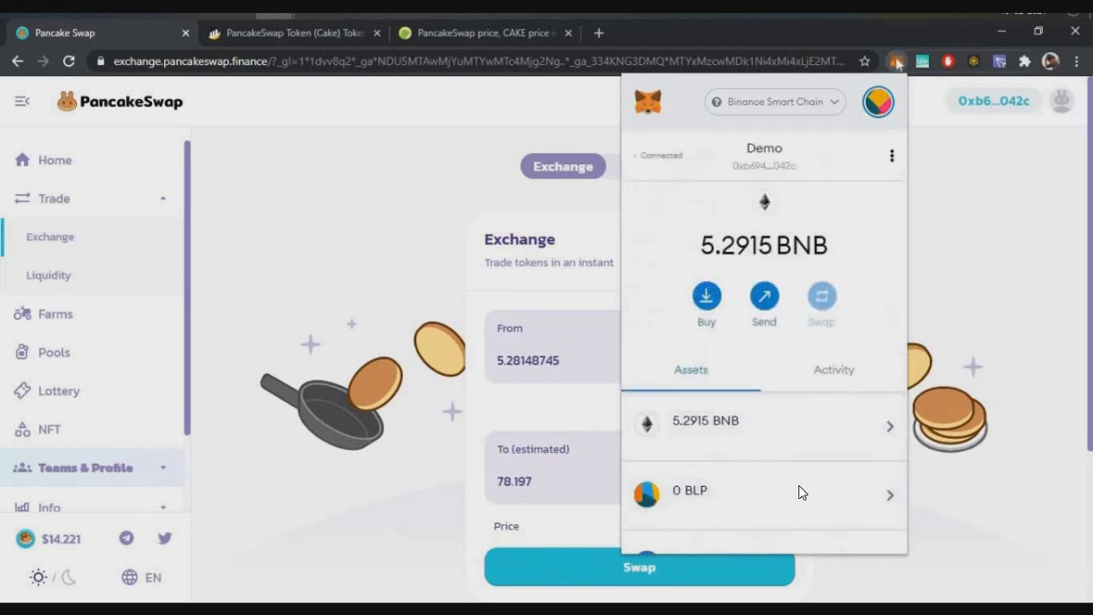
click(652, 356)
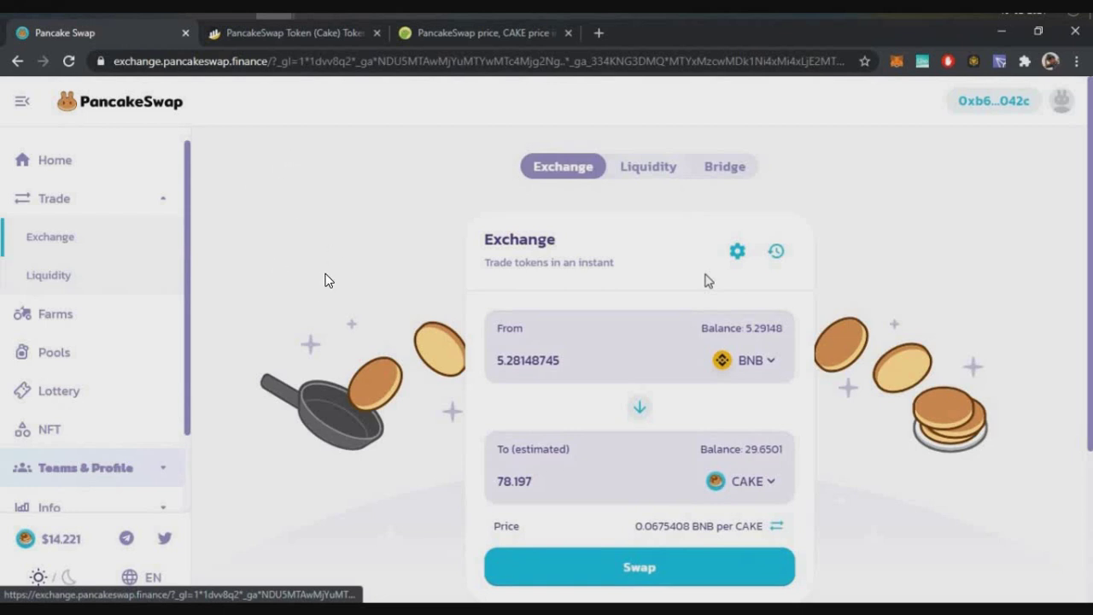
Start adding liquidity for a BNB and CAKE pair, using the maximum CAKE balance as the input amount.
click(77, 277)
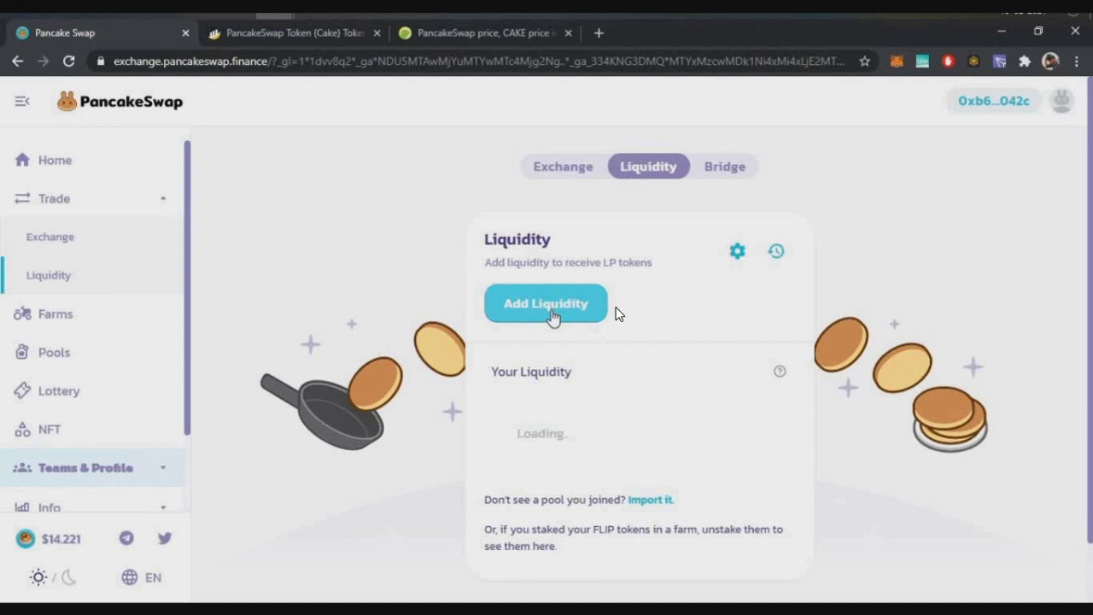
click(553, 316)
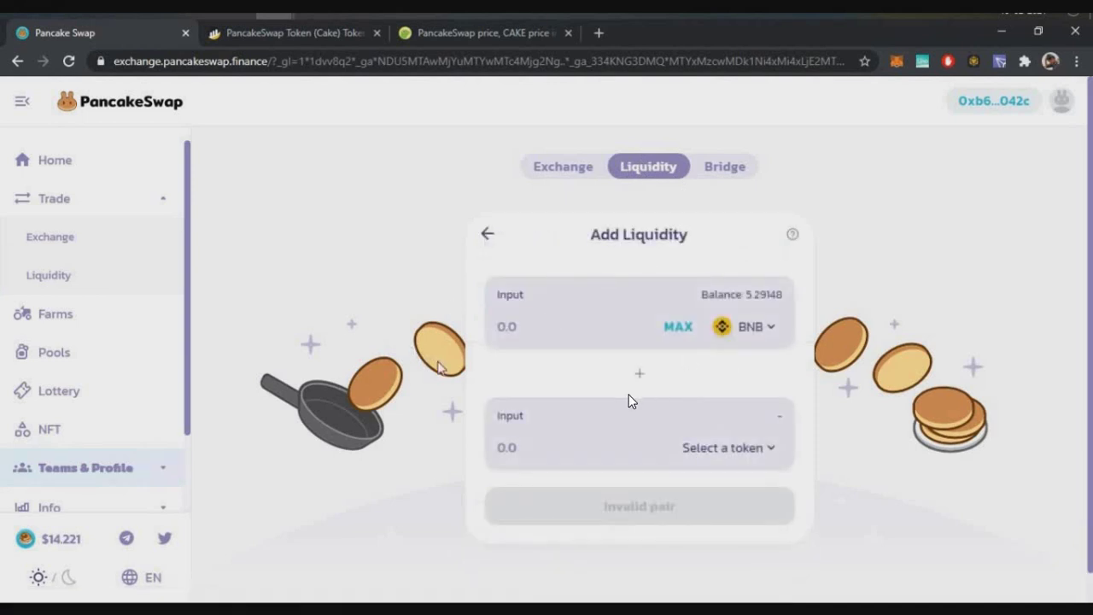
click(726, 448)
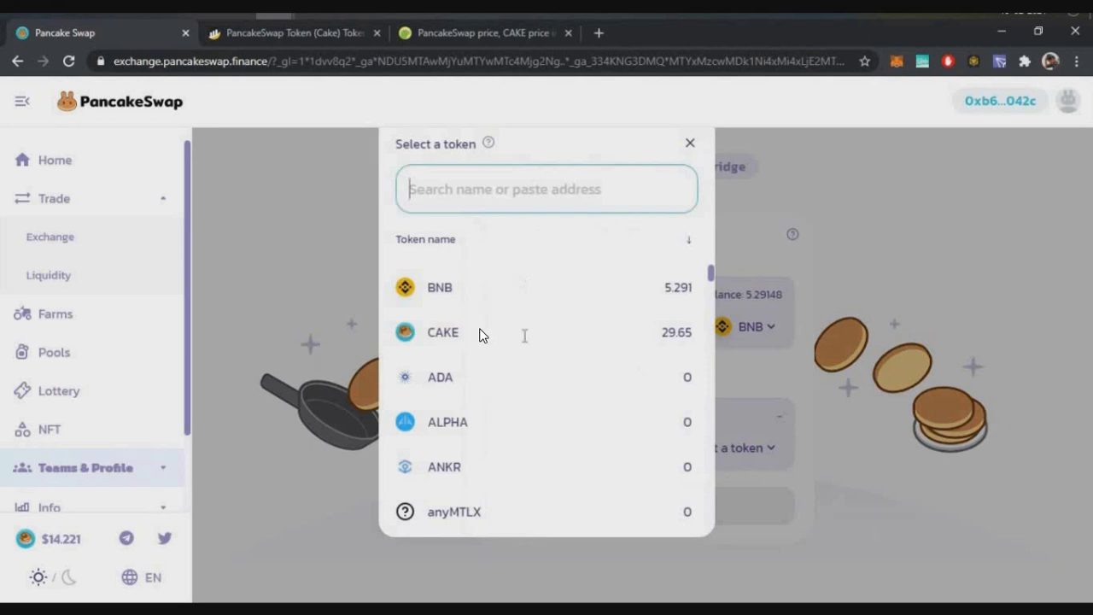
click(484, 333)
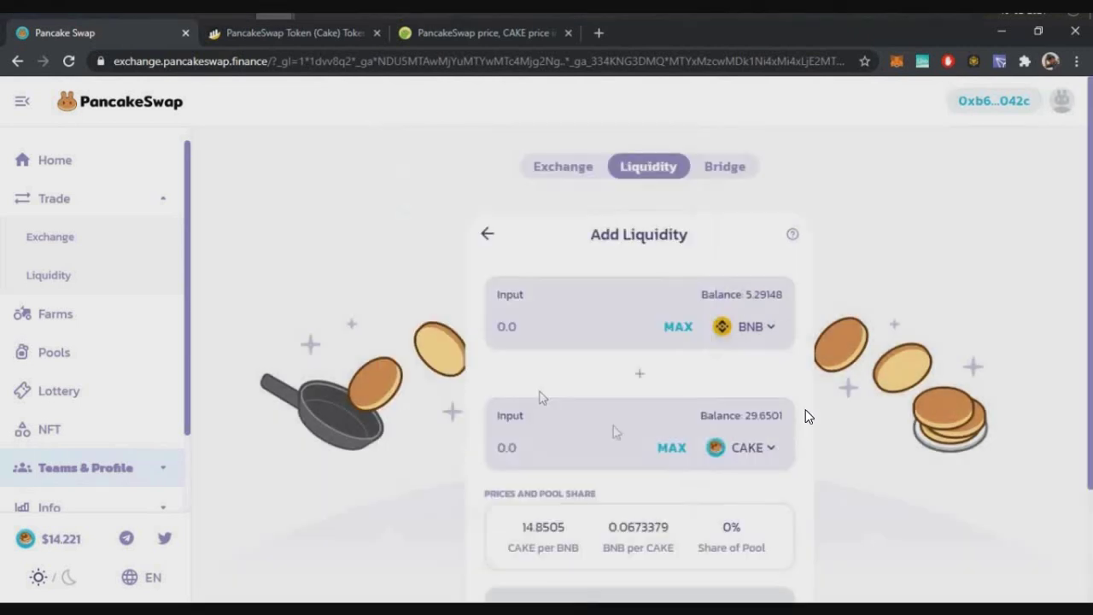
click(672, 447)
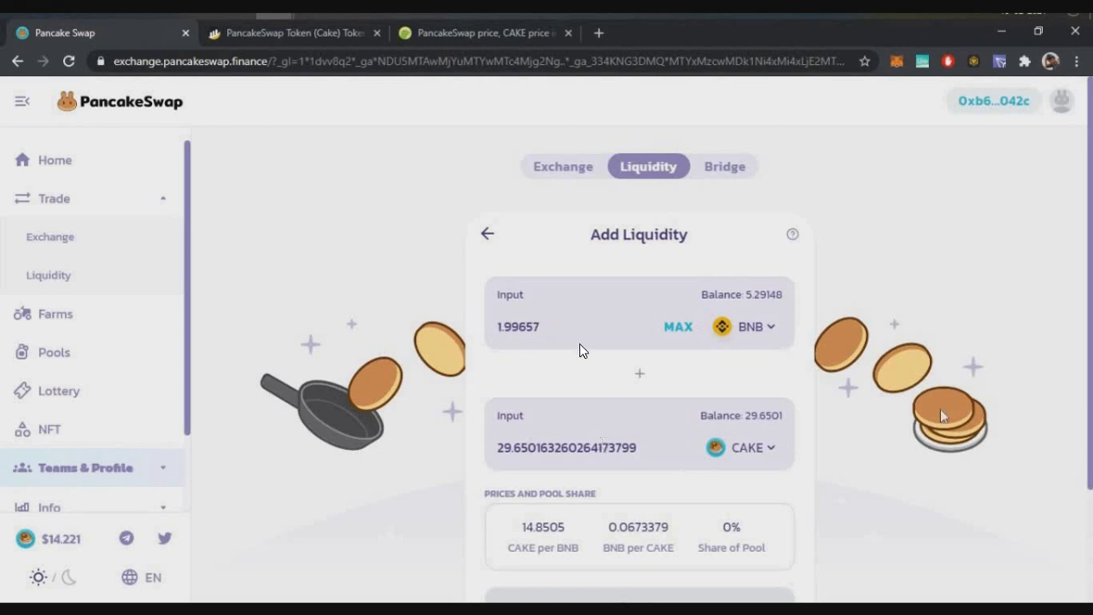
Shorten the CAKE liquidity amount to 29.65.
scroll(573, 342, down, 3)
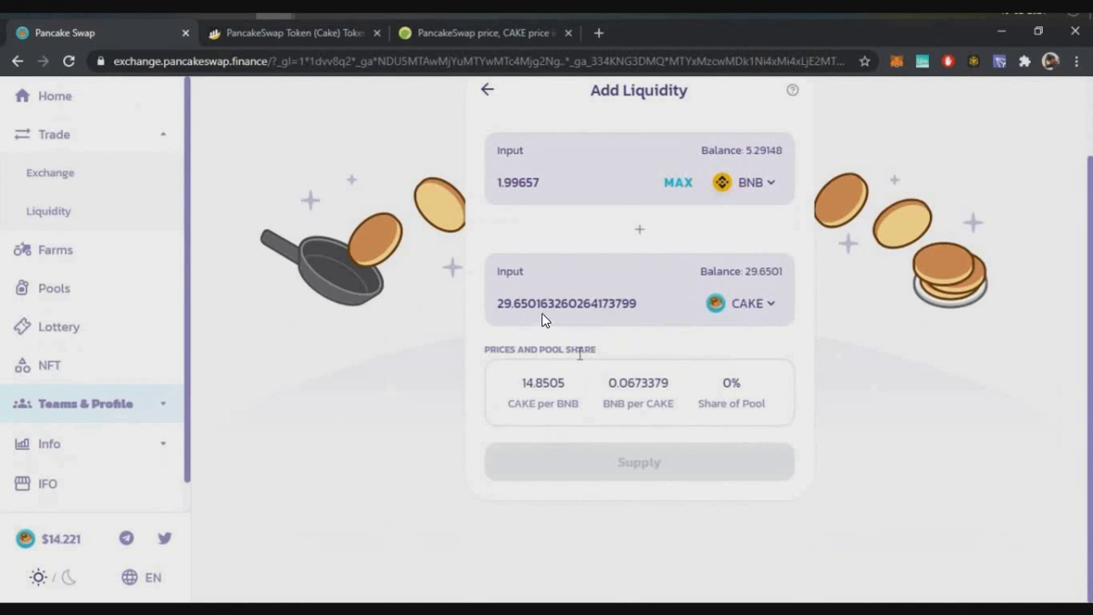
click(640, 305)
key(BackSpace)
key(BackSpace)
key(BackSpace)
key(BackSpace)
key(BackSpace)
key(BackSpace)
key(BackSpace)
key(BackSpace)
key(BackSpace)
key(BackSpace)
key(BackSpace)
key(BackSpace)
key(BackSpace)
key(BackSpace)
key(BackSpace)
key(BackSpace)
key(BackSpace)
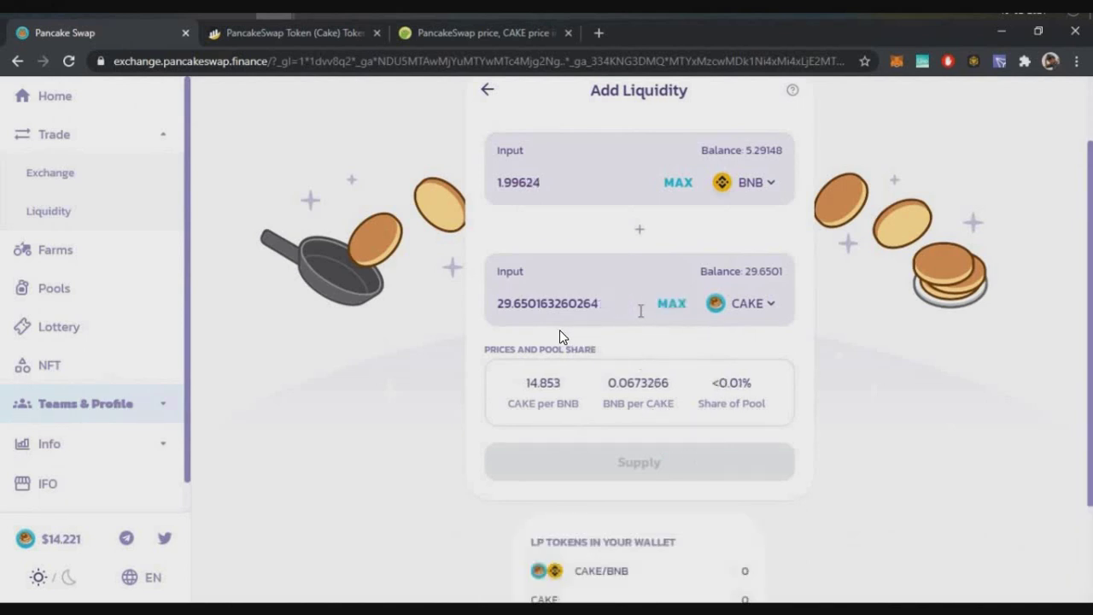
text(5)
scroll(569, 383, up, 2)
scroll(572, 388, down, 3)
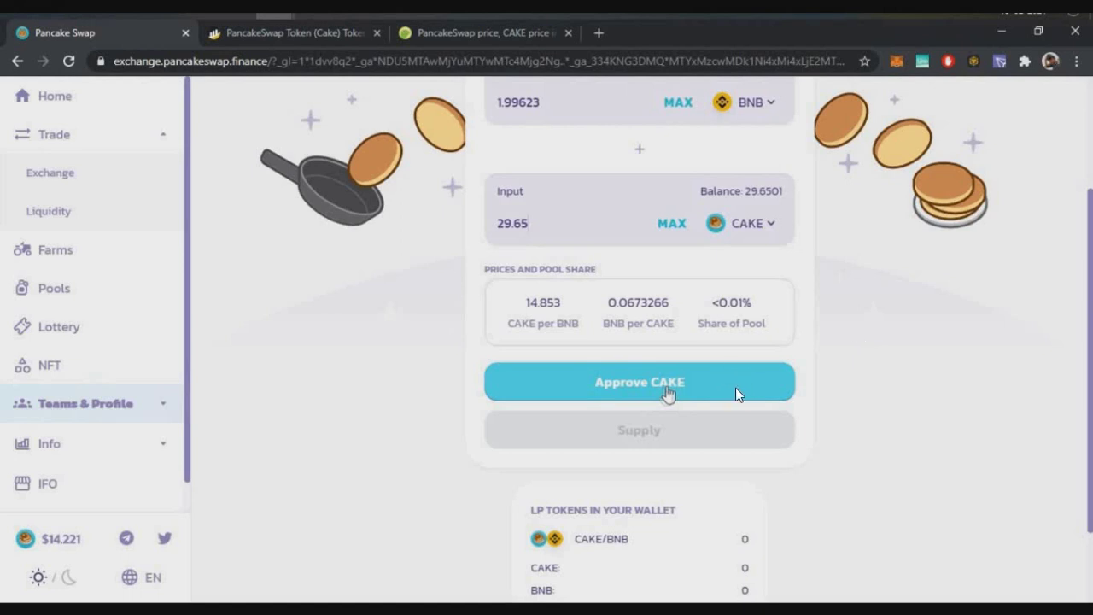
Request CAKE approval, check the transaction fee, and permit PancakeSwap in MetaMask to spend the tokens.
click(653, 395)
drag(1020, 422, 1058, 434)
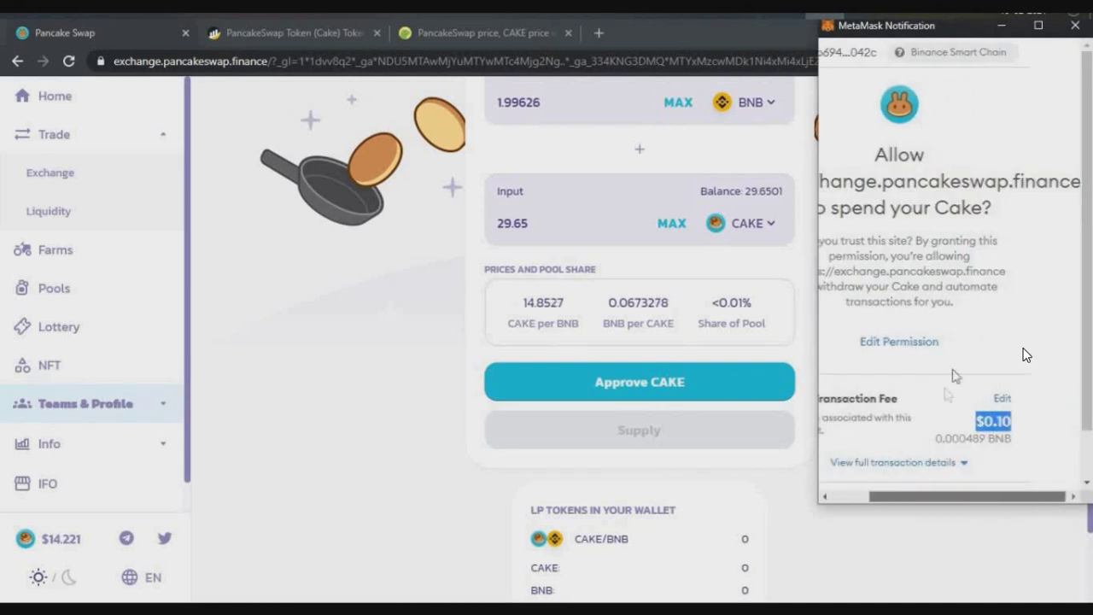
scroll(1023, 443, down, 2)
click(1023, 452)
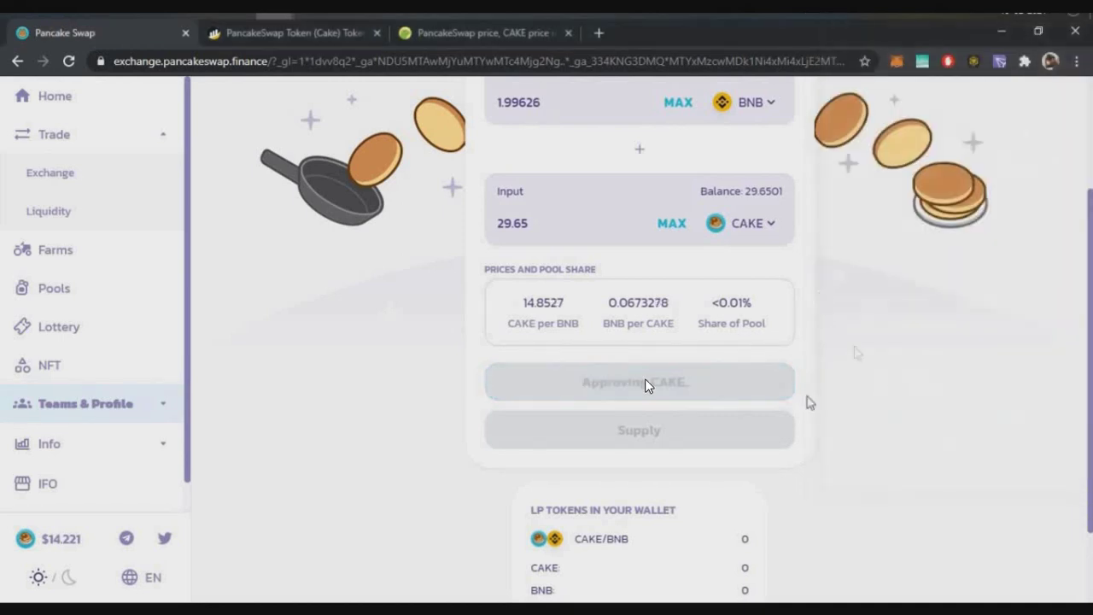
Check the CAKE approval transaction in MetaMask's activity list and close the wallet.
click(897, 61)
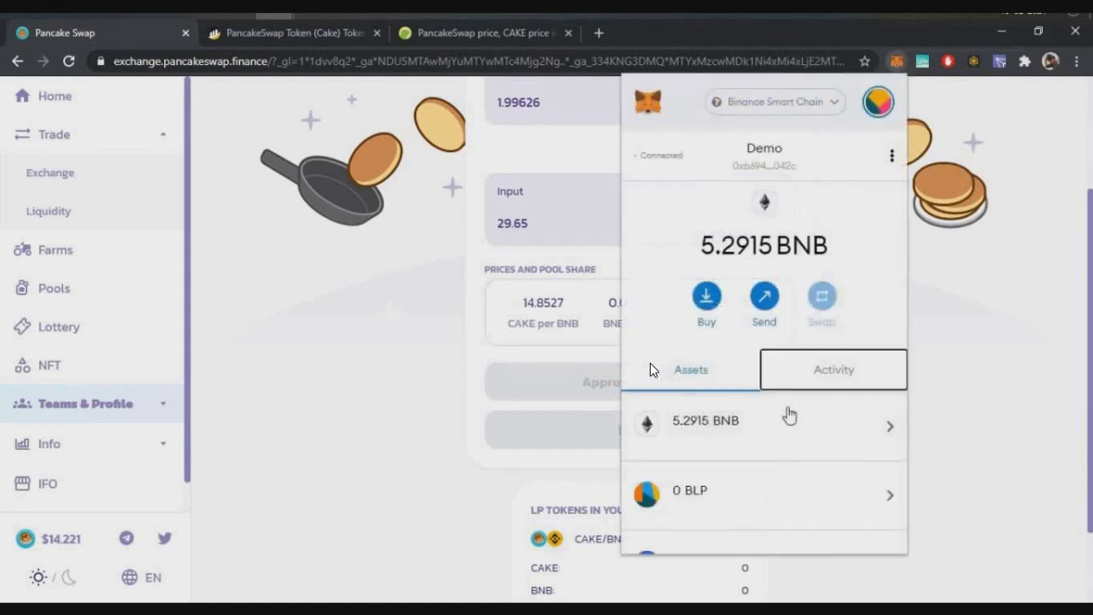
click(809, 375)
click(597, 288)
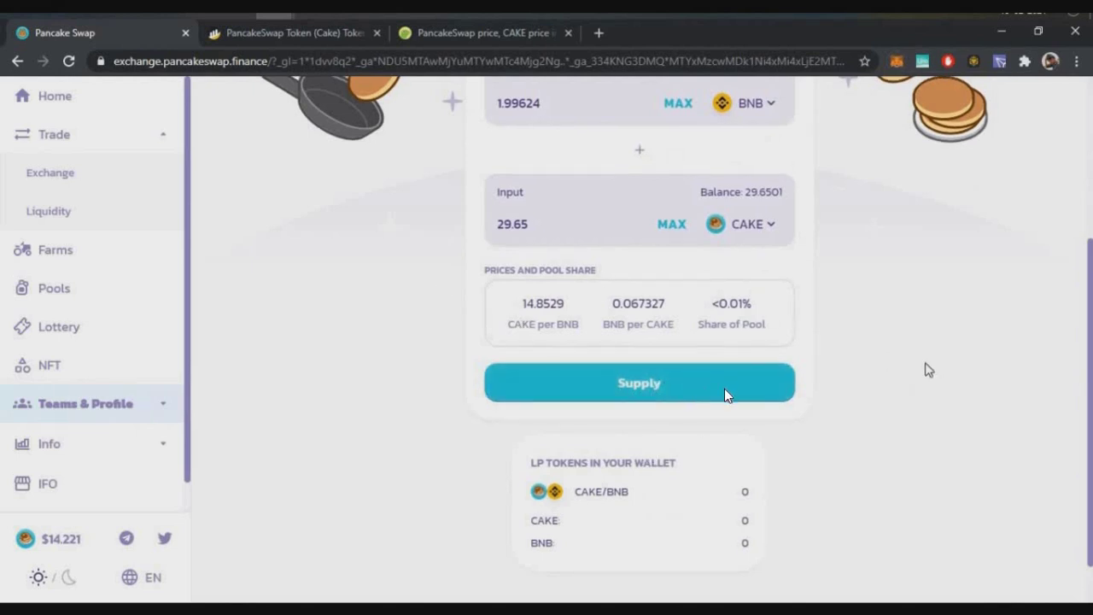
Supply 1.99624 BNB and 29.65 CAKE to the BNB/CAKE pool and confirm the transaction in MetaMask.
scroll(602, 383, up, 3)
scroll(555, 388, down, 2)
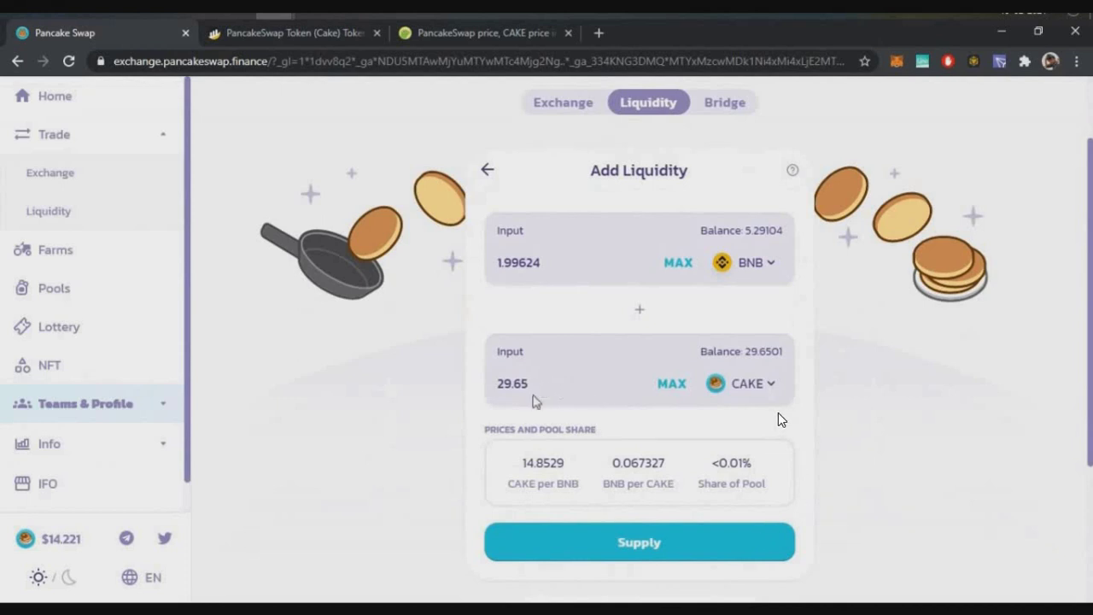
click(677, 551)
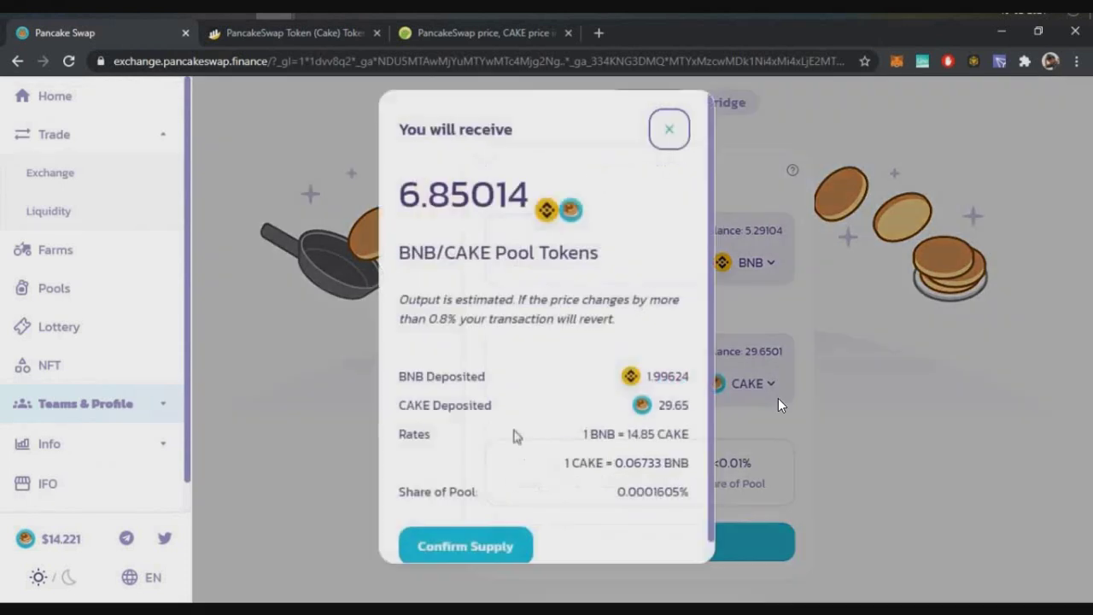
scroll(527, 453, down, 1)
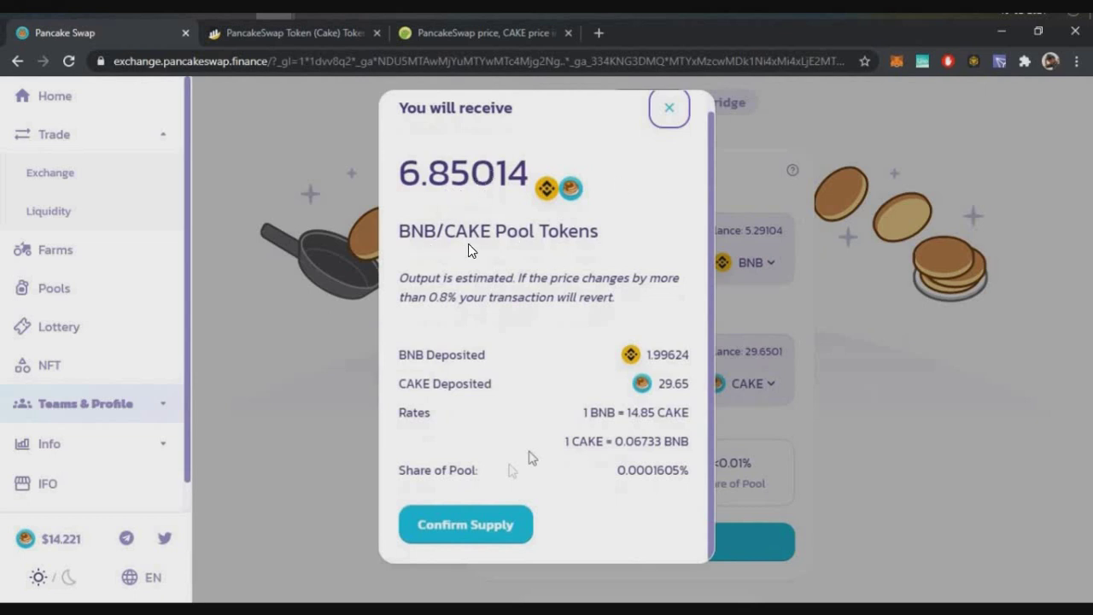
click(471, 525)
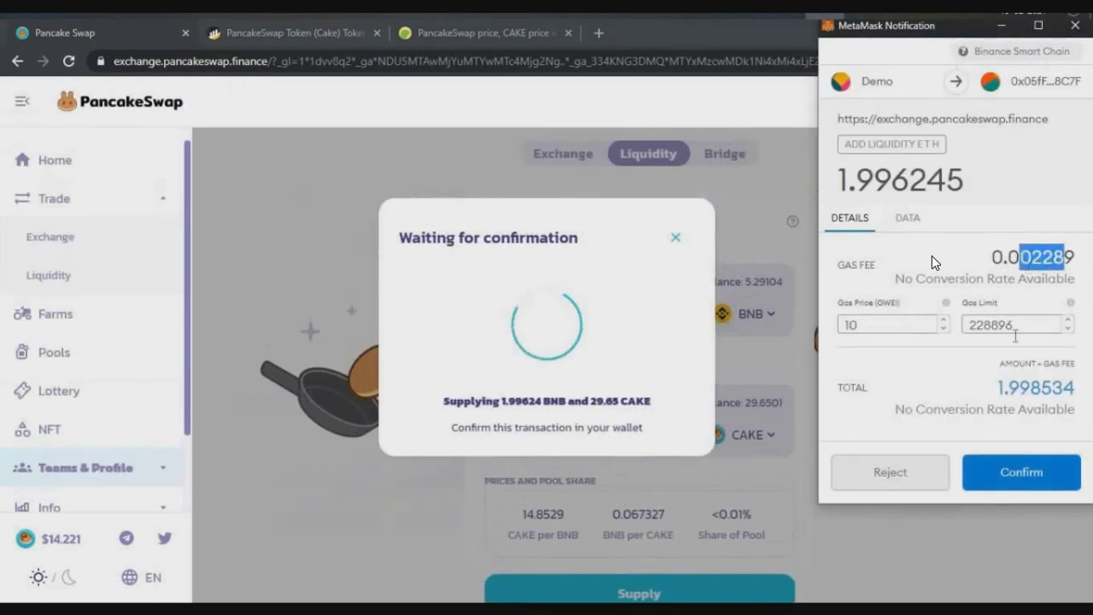
click(1032, 473)
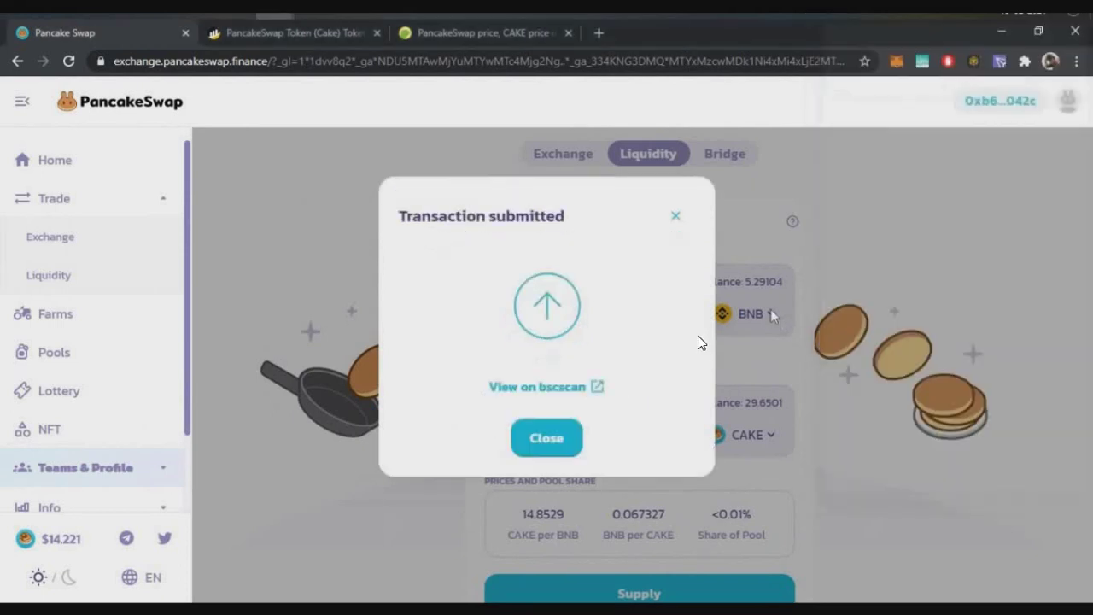
Open the liquidity transaction on BscScan, reload the page and review its status and transferred tokens.
click(538, 386)
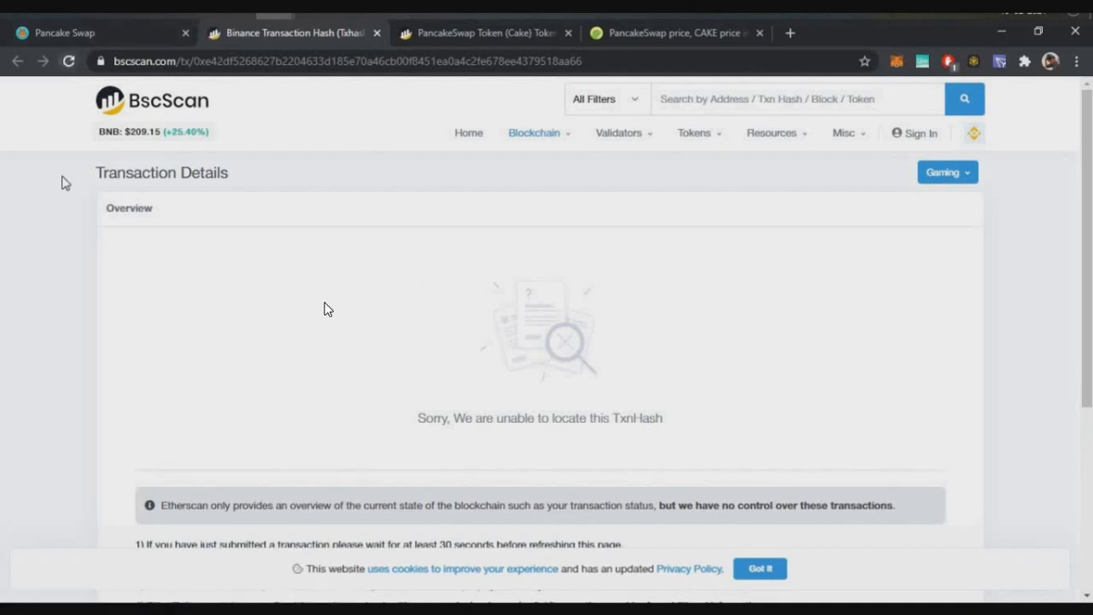
click(68, 60)
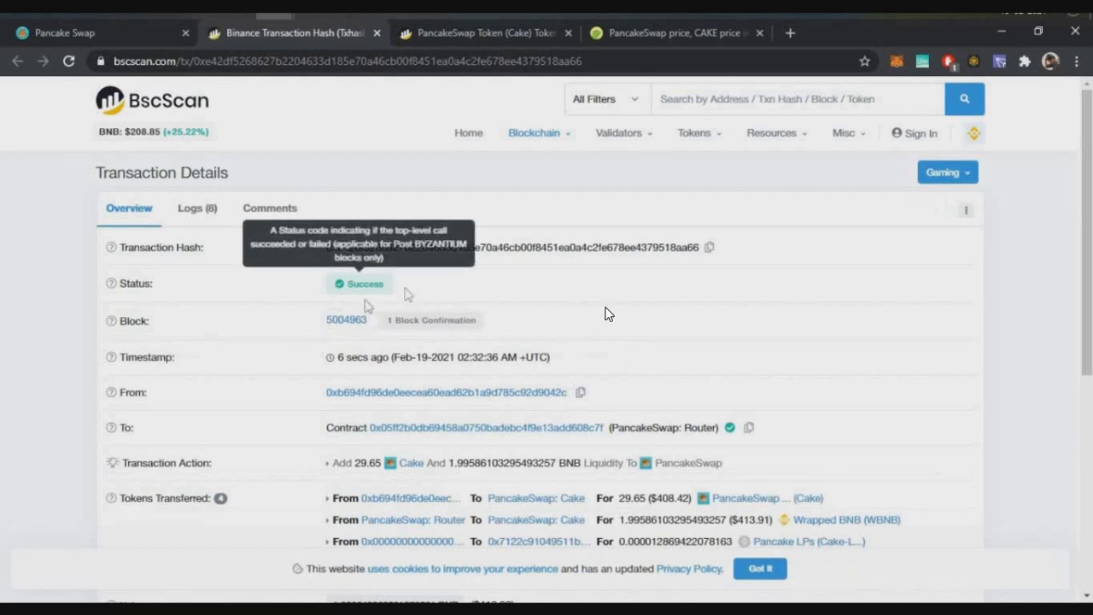
scroll(526, 224, down, 5)
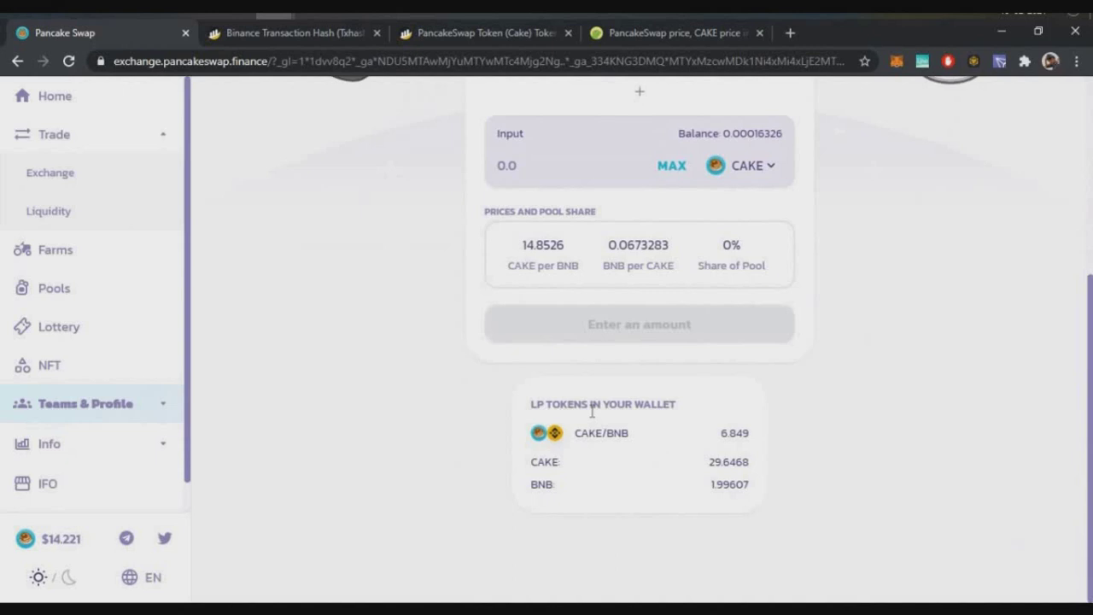
Examine the CAKE/BNB LP token balance and its CAKE and BNB amounts on the liquidity page.
drag(590, 404, 771, 392)
click(705, 441)
double_click(743, 433)
drag(757, 483, 702, 492)
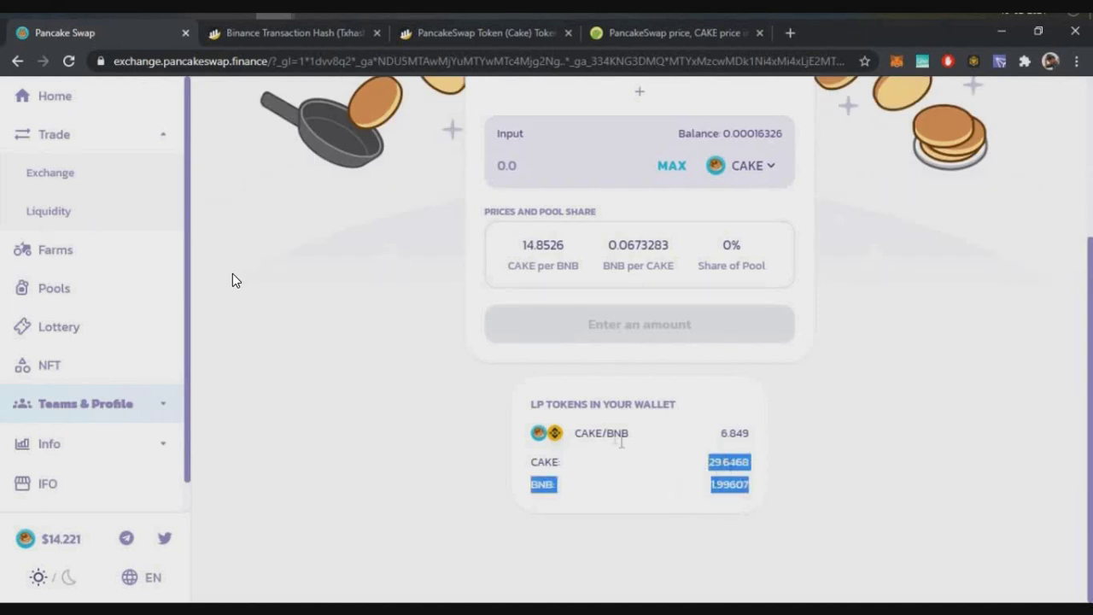
click(698, 454)
scroll(232, 280, up, 3)
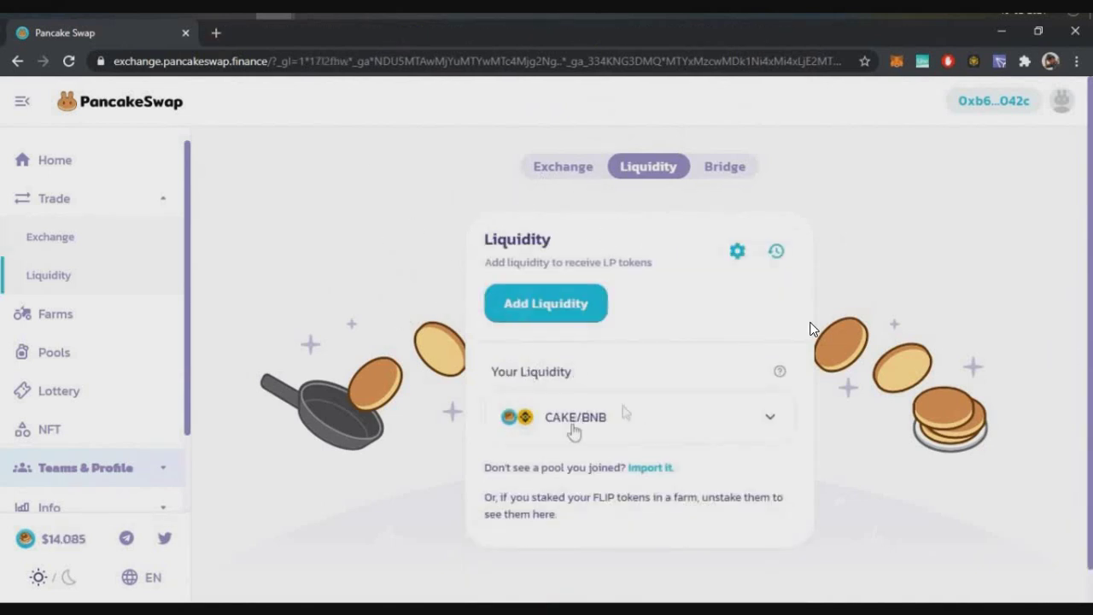
Start removing the CAKE/BNB liquidity position, set the amount to 100% and approve it with a MetaMask signature.
click(602, 418)
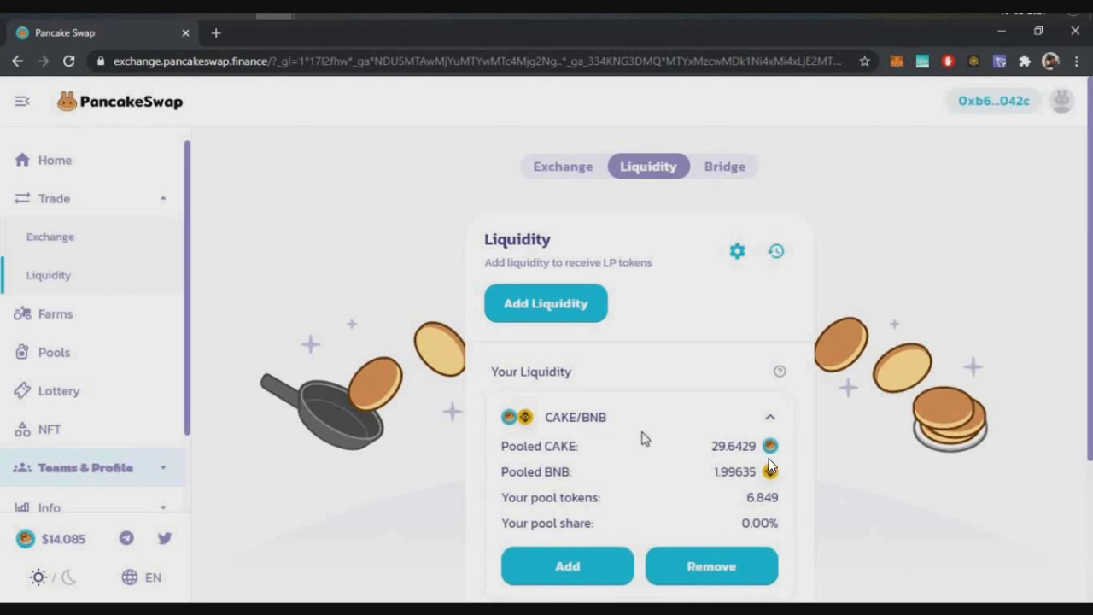
scroll(641, 444, down, 2)
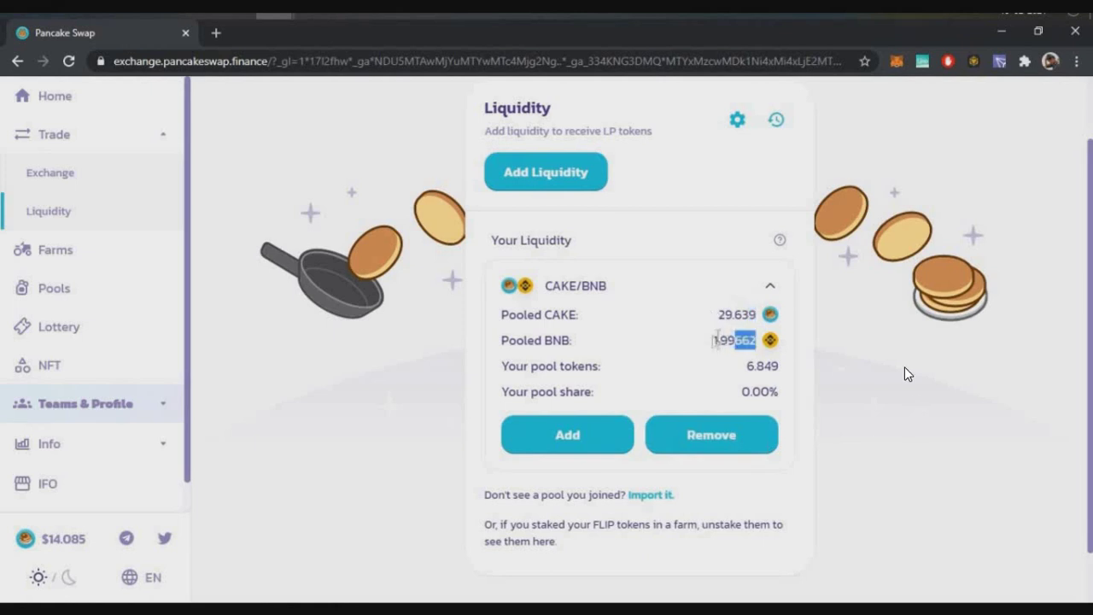
click(754, 440)
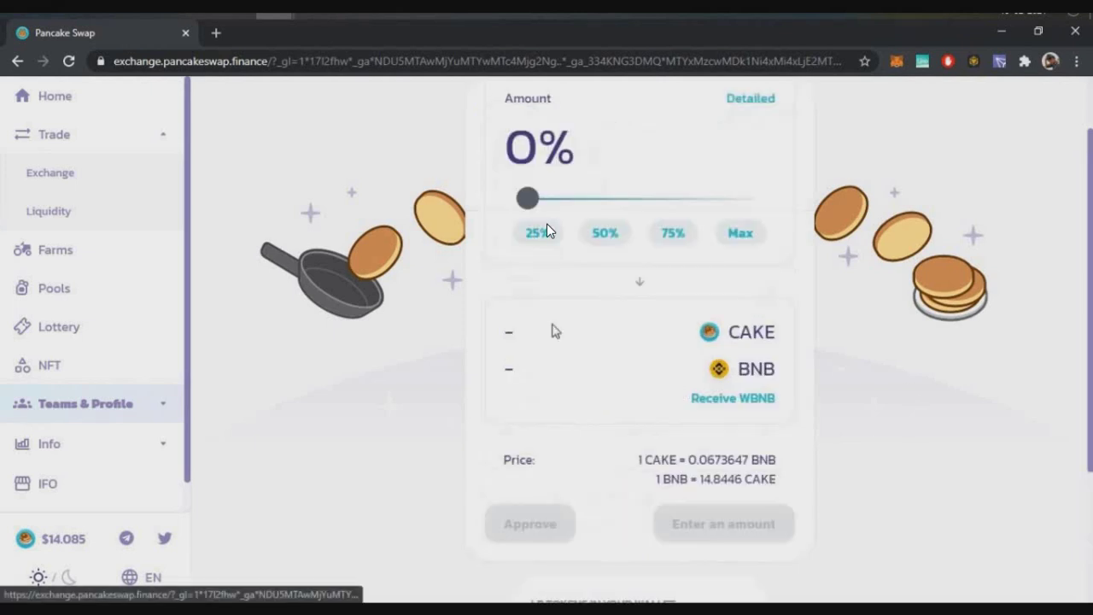
click(675, 227)
click(763, 232)
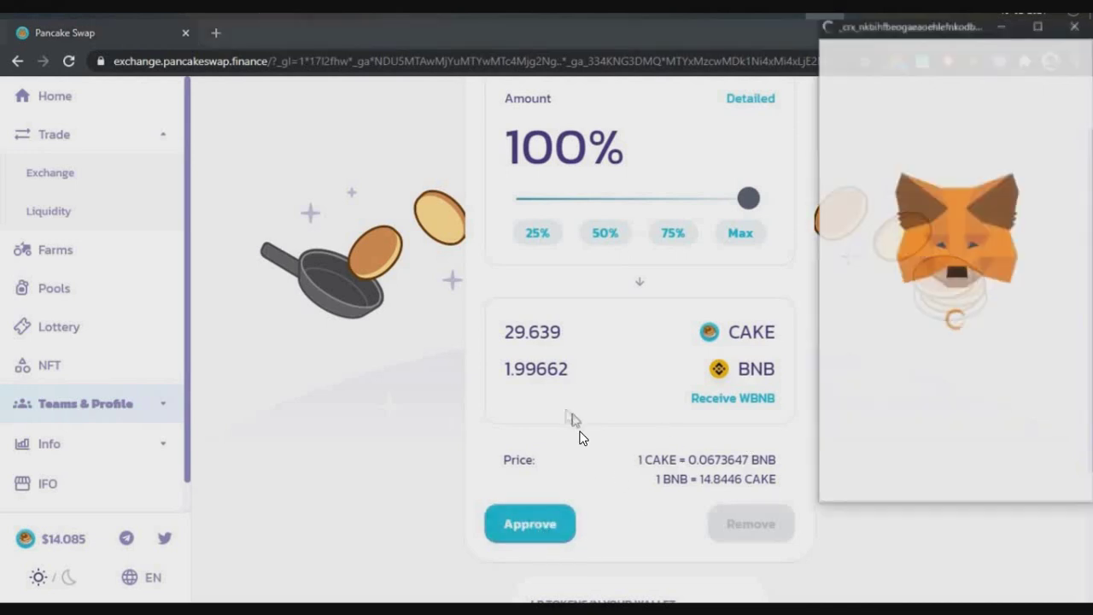
click(1024, 455)
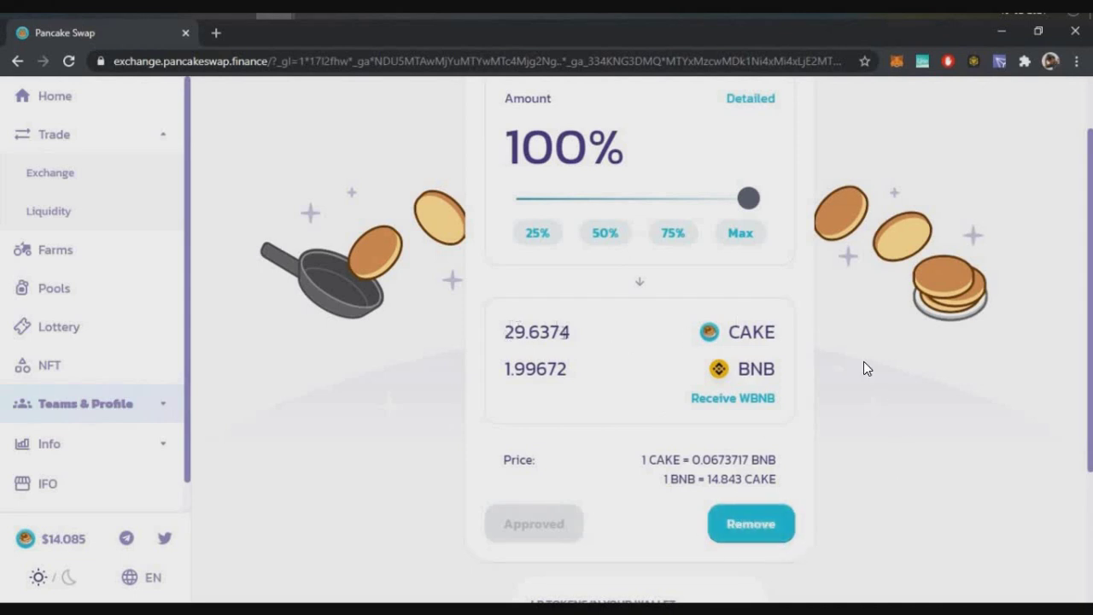
Remove the full CAKE/BNB liquidity and confirm the removal transaction in MetaMask.
drag(540, 332, 709, 333)
click(520, 369)
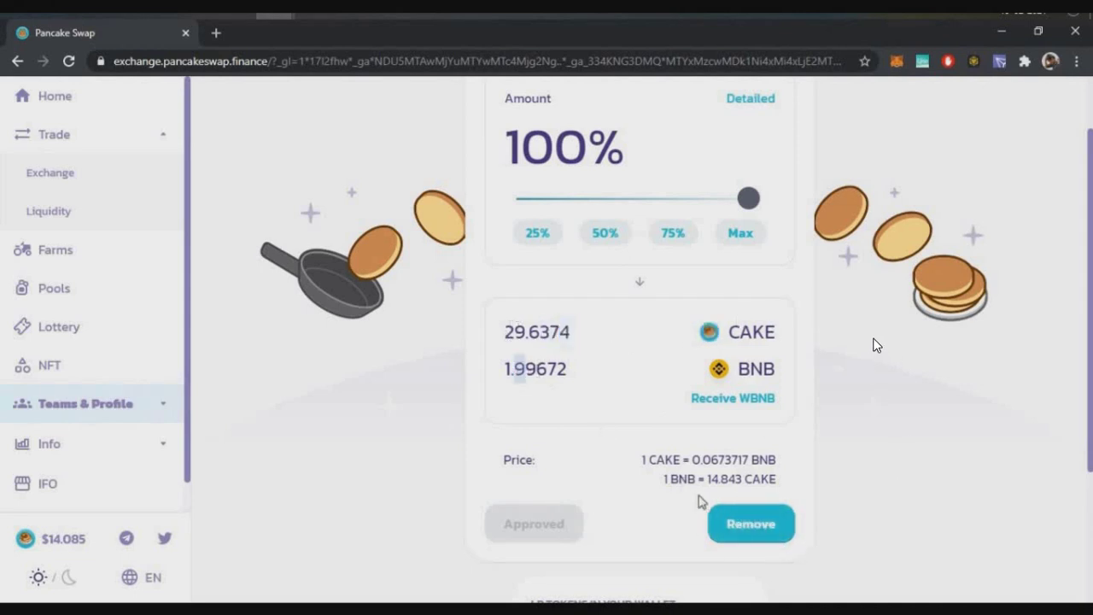
click(750, 523)
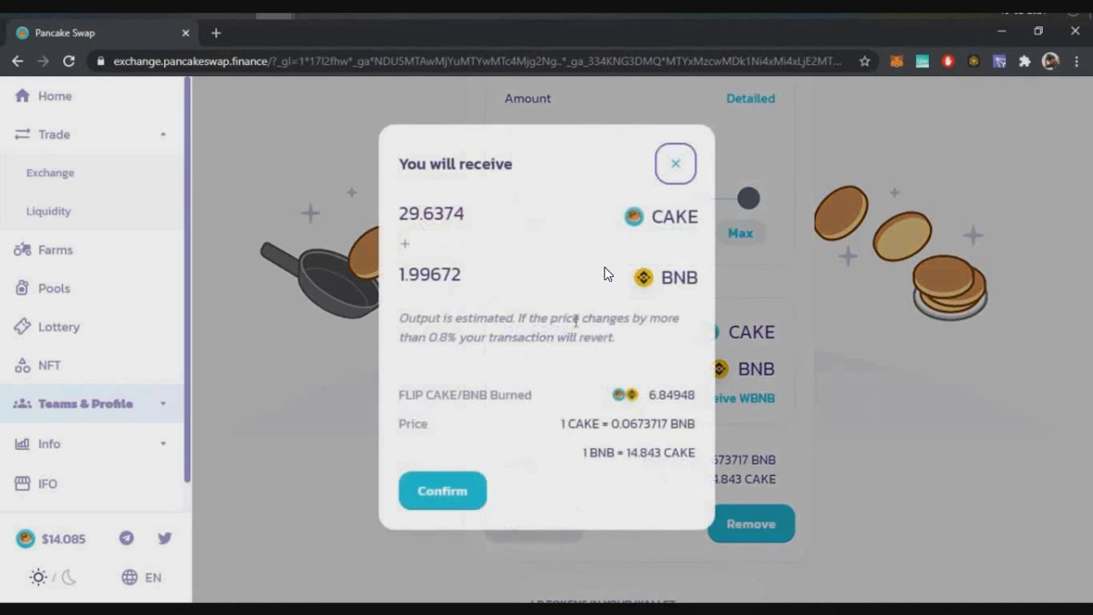
click(460, 490)
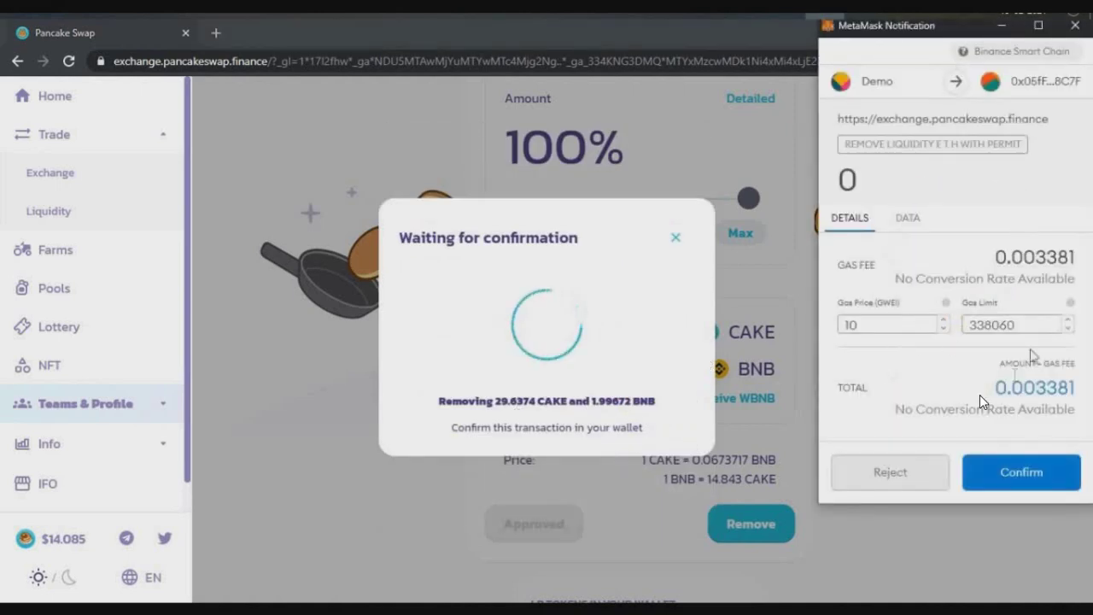
click(1028, 473)
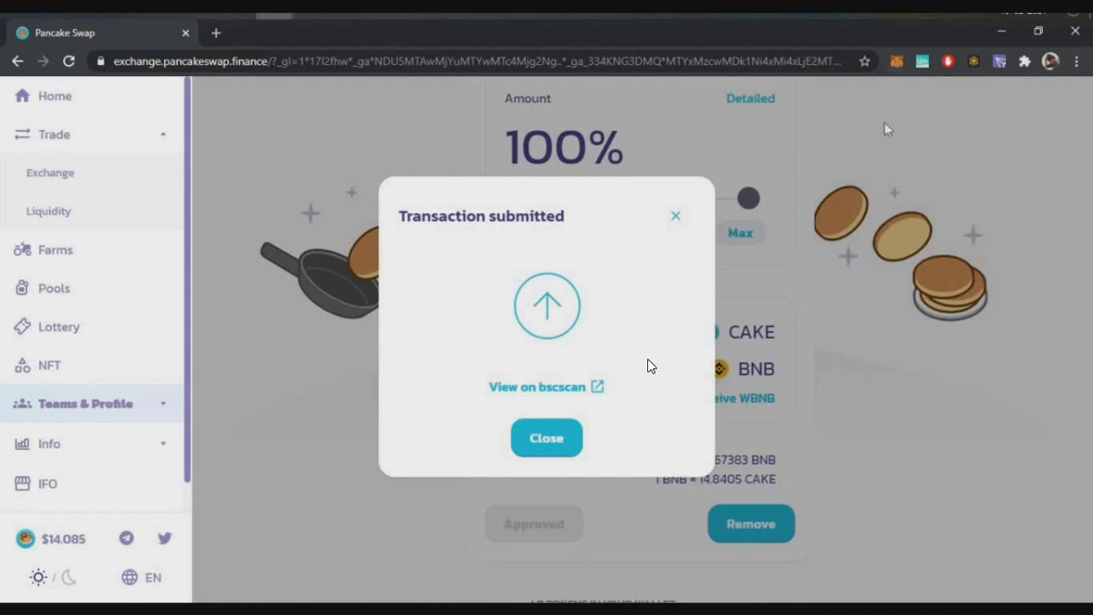
Check the BNB balance, activity and CAKE assets in MetaMask, and dismiss the wallet and the submitted-transaction message.
click(896, 60)
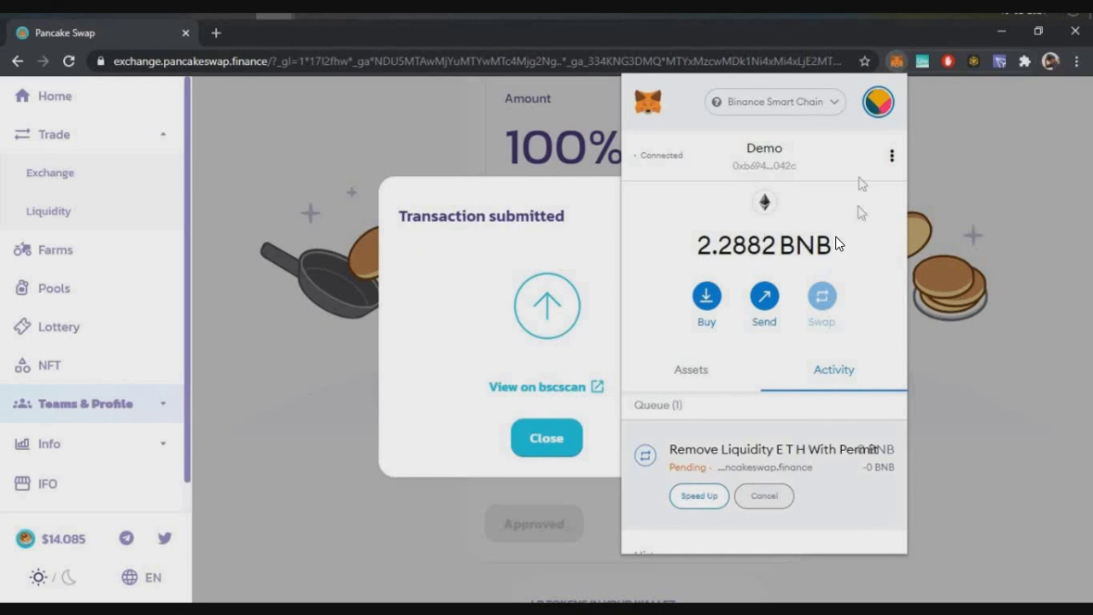
click(895, 61)
click(896, 61)
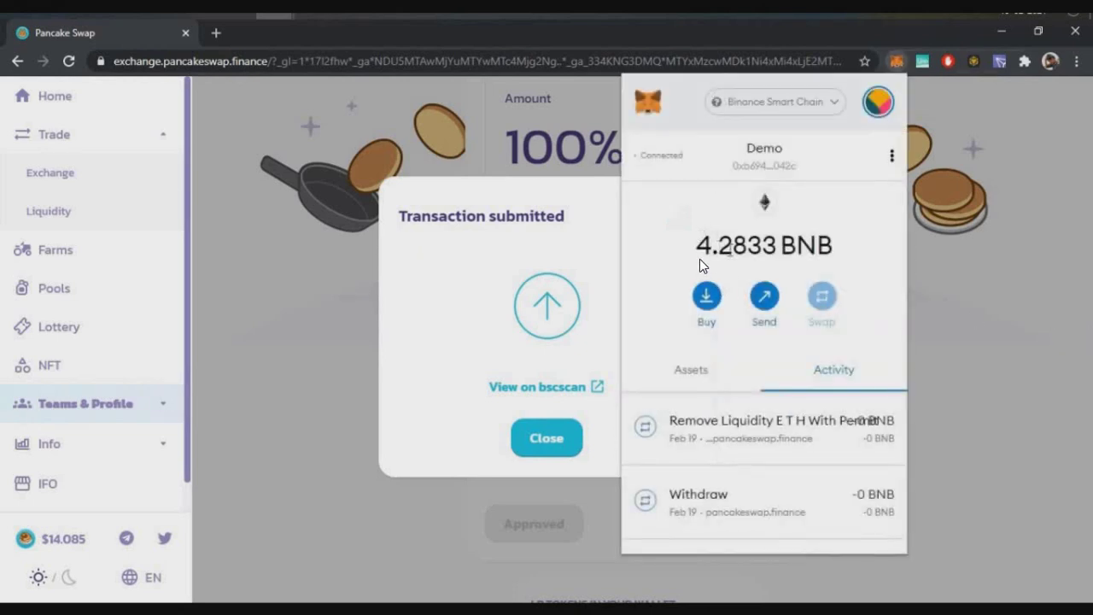
drag(698, 258, 733, 256)
click(692, 369)
scroll(776, 382, down, 4)
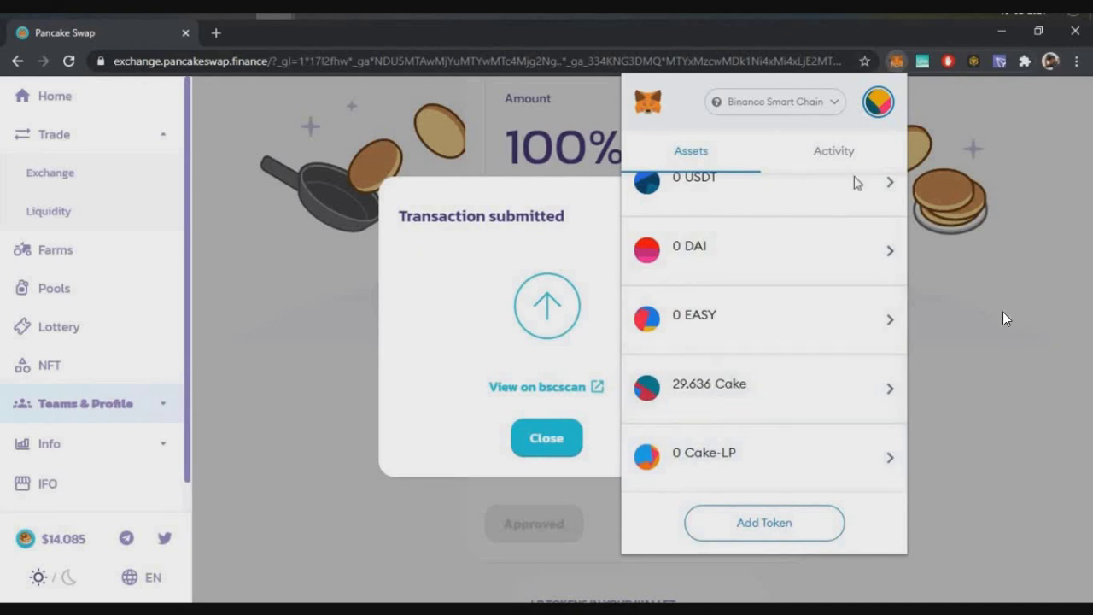
click(891, 65)
click(676, 218)
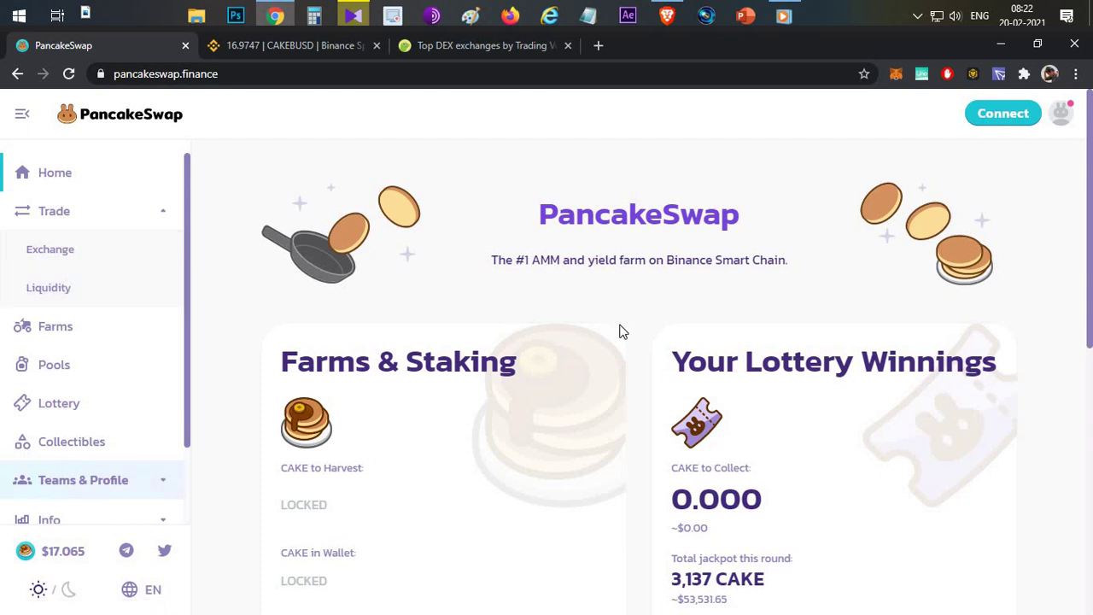
Look over the PancakeSwap home page and the CAKE/BUSD price chart on Binance, and return to PancakeSwap.
scroll(620, 324, down, 5)
scroll(621, 333, up, 5)
click(293, 45)
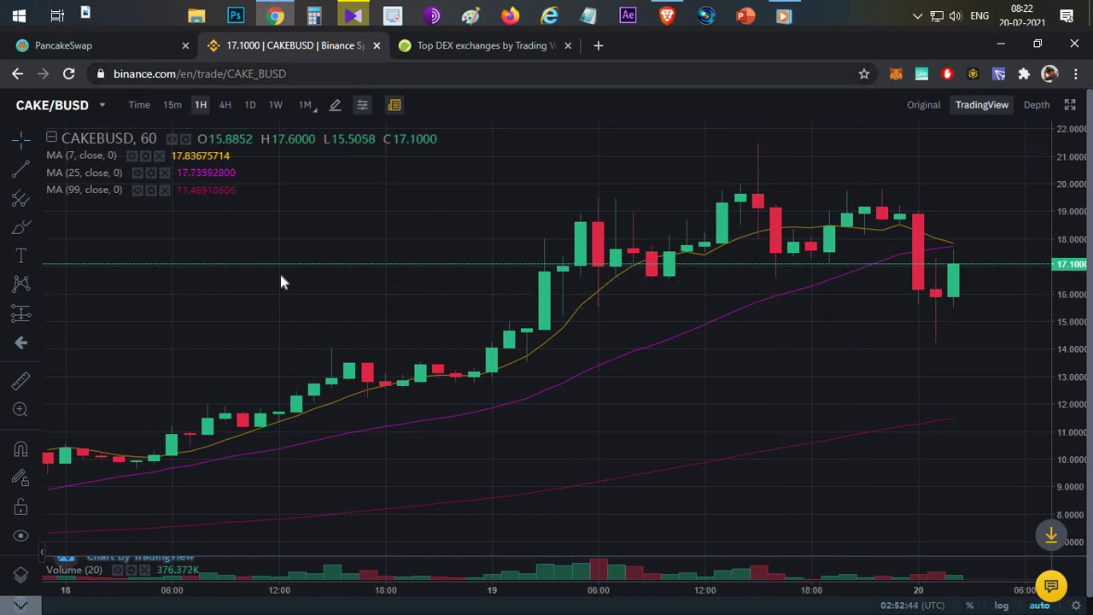
click(137, 45)
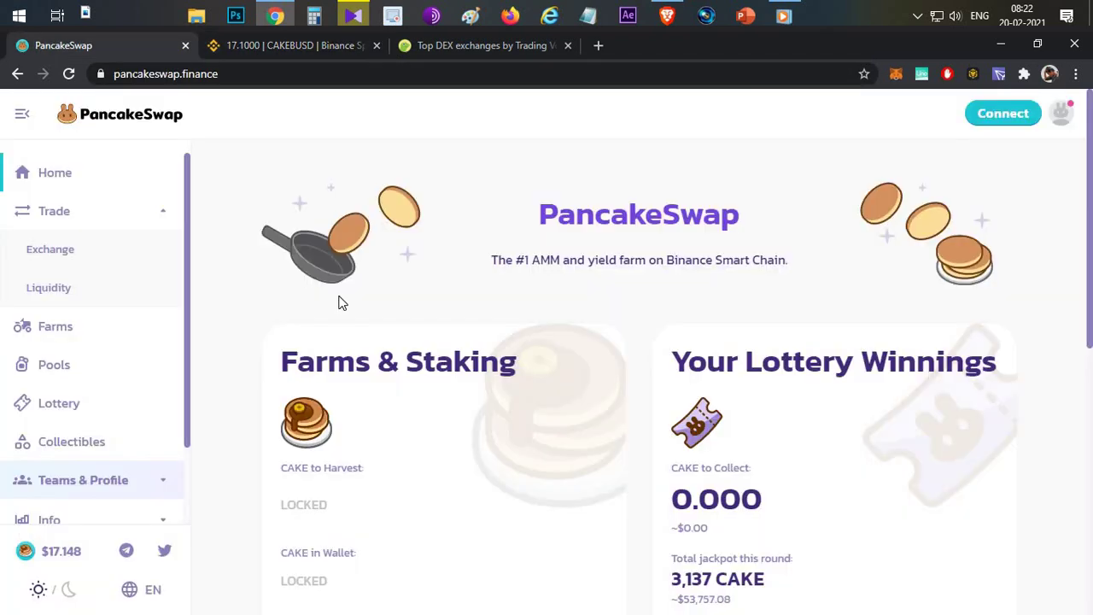
Open the Syrup Pool page and examine the CAKE Pool's APR.
click(63, 378)
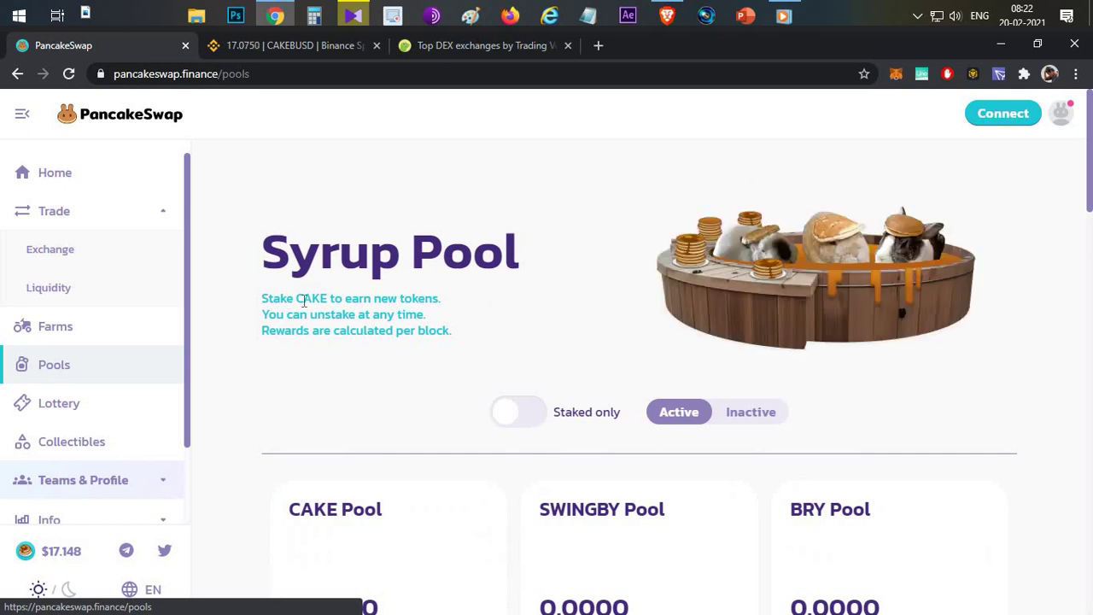
scroll(386, 366, down, 4)
drag(483, 340, 432, 359)
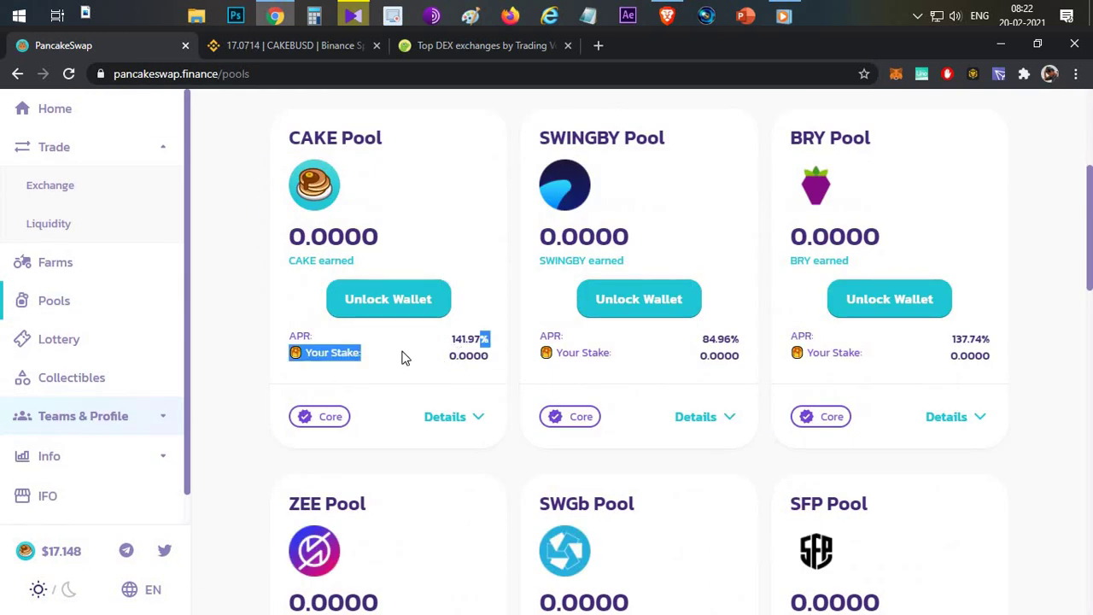
scroll(85, 256, up, 4)
Open PancakeSwap's token exchange page and look through the site's other sections.
click(71, 215)
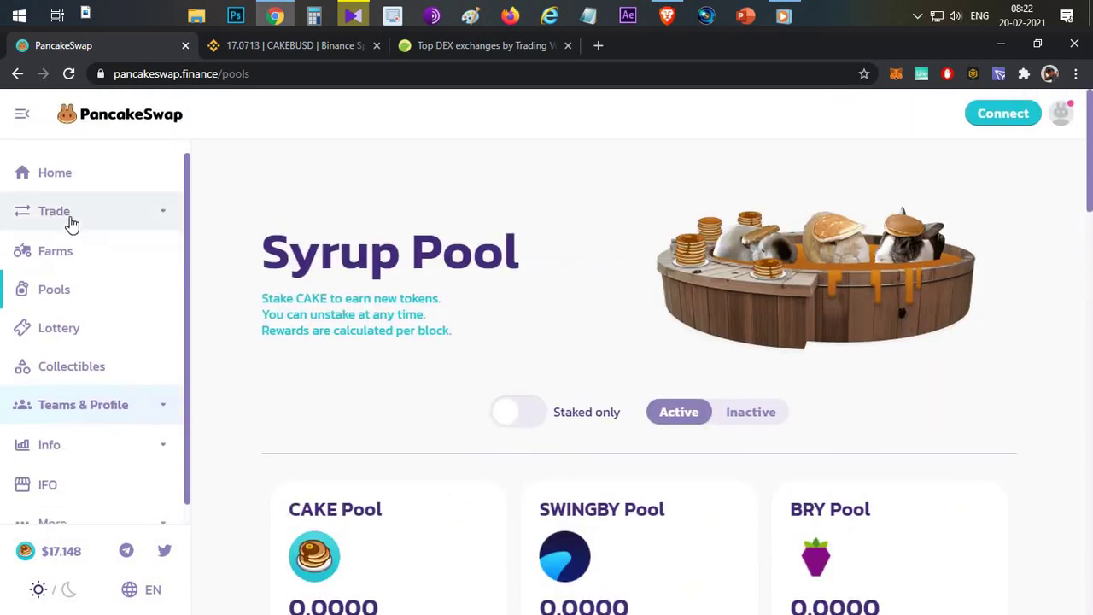
click(66, 253)
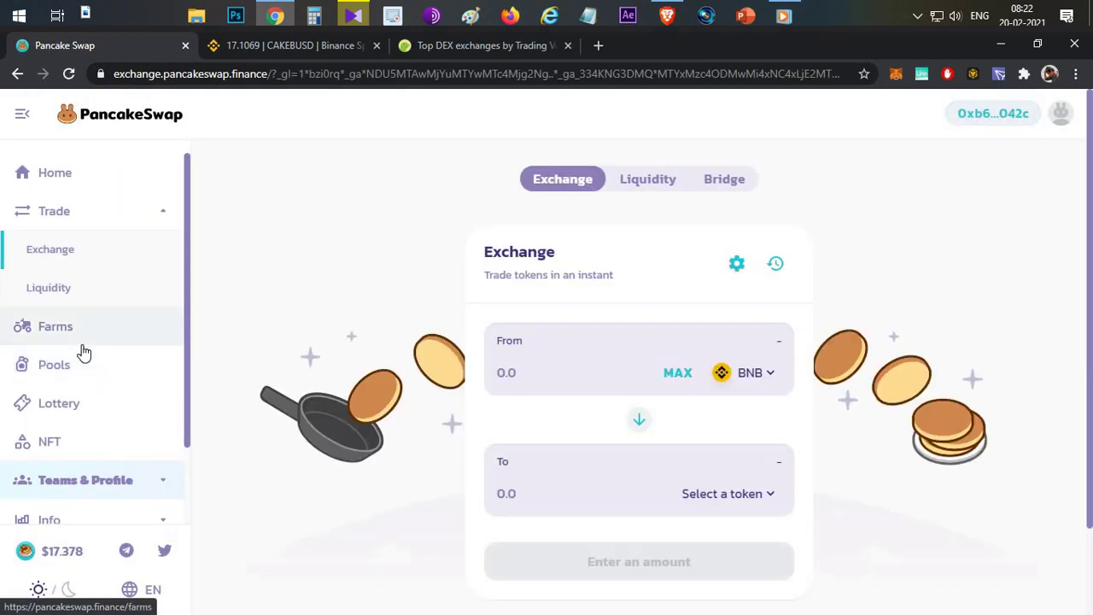
scroll(81, 357, down, 1)
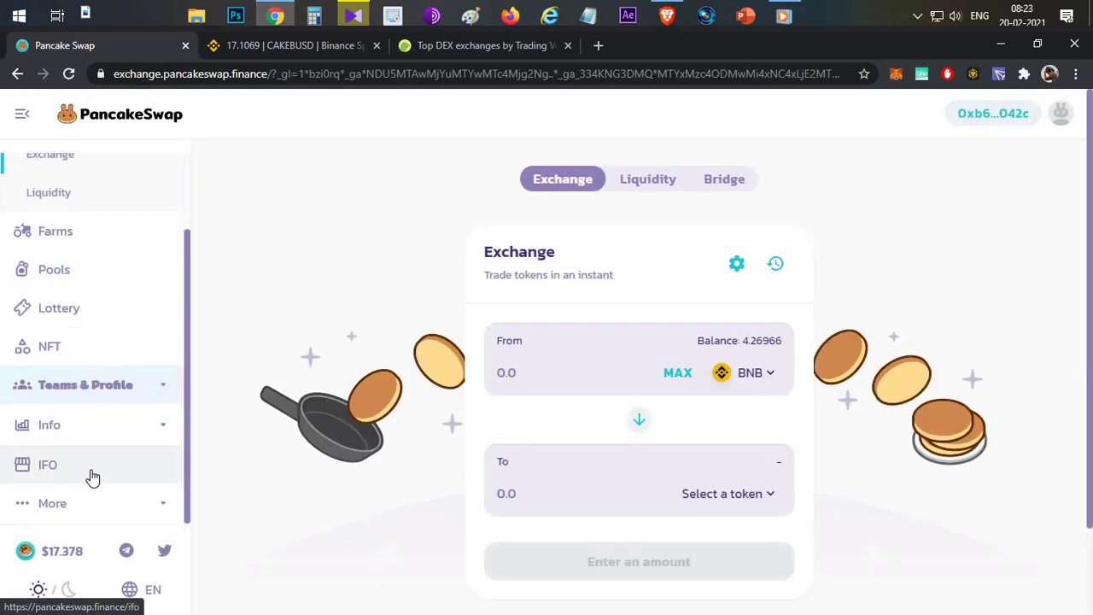
scroll(73, 362, up, 1)
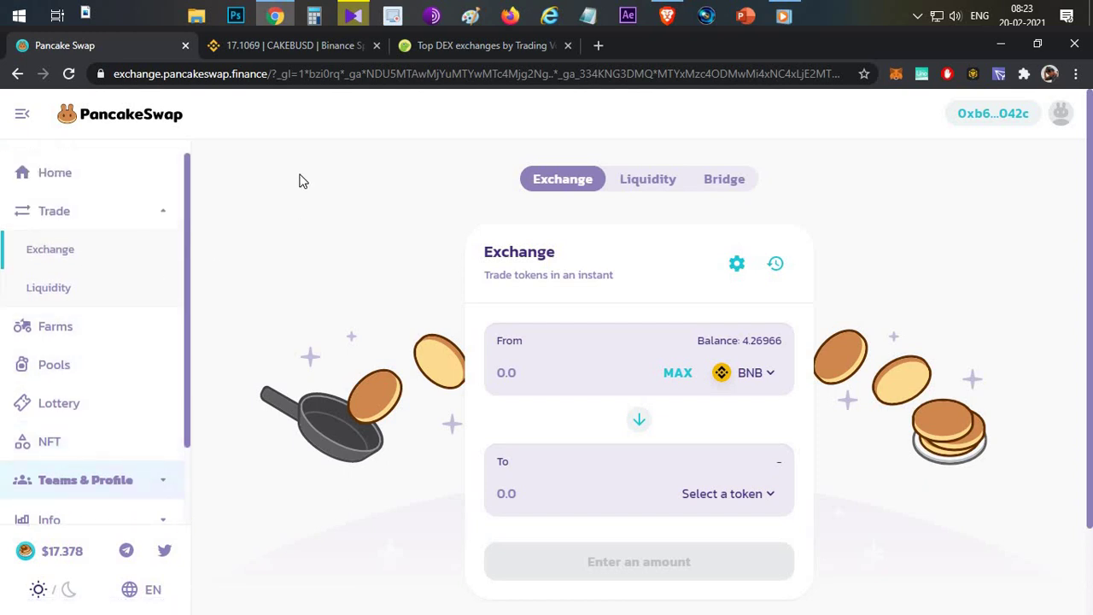
Switch to the Brave browser showing the CryptoTelugu YouTube channel's videos.
click(668, 17)
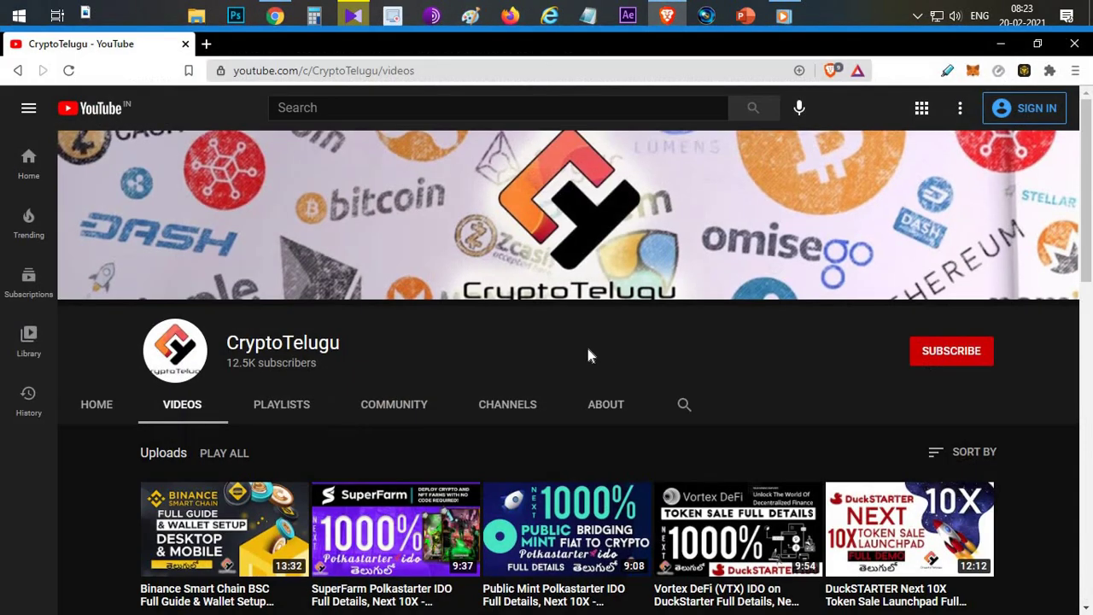